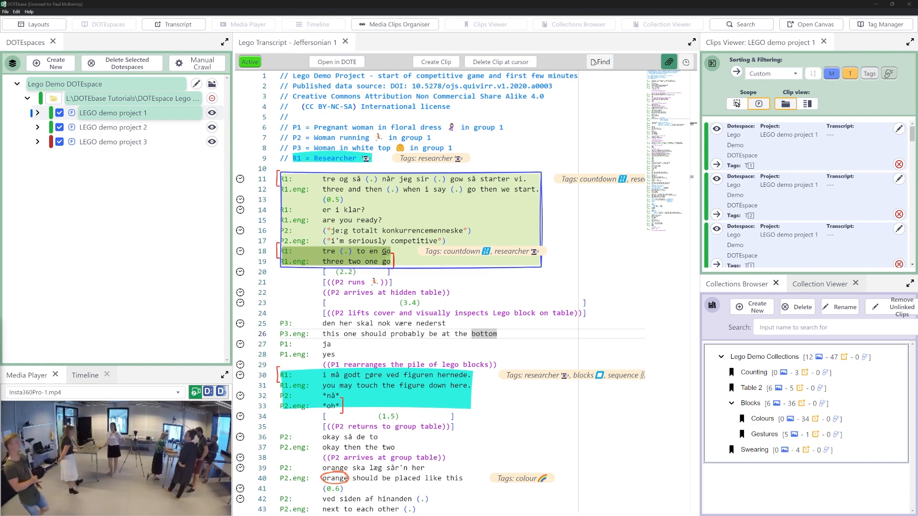
# - Examine the tags and notes of the countdown clips and the 3-2-1 clip's styling and annotation colour settings, leaving them unedited
pyautogui.moveTo(323, 215)
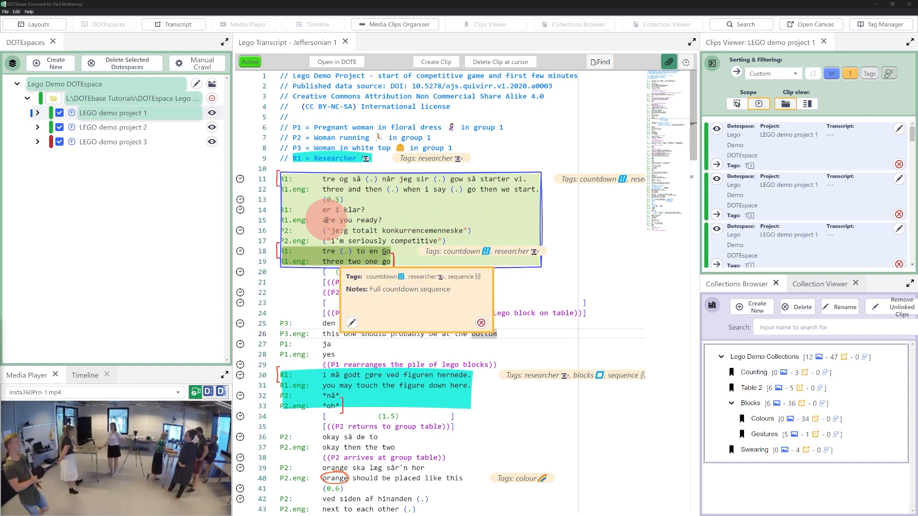
pyautogui.moveTo(373, 260)
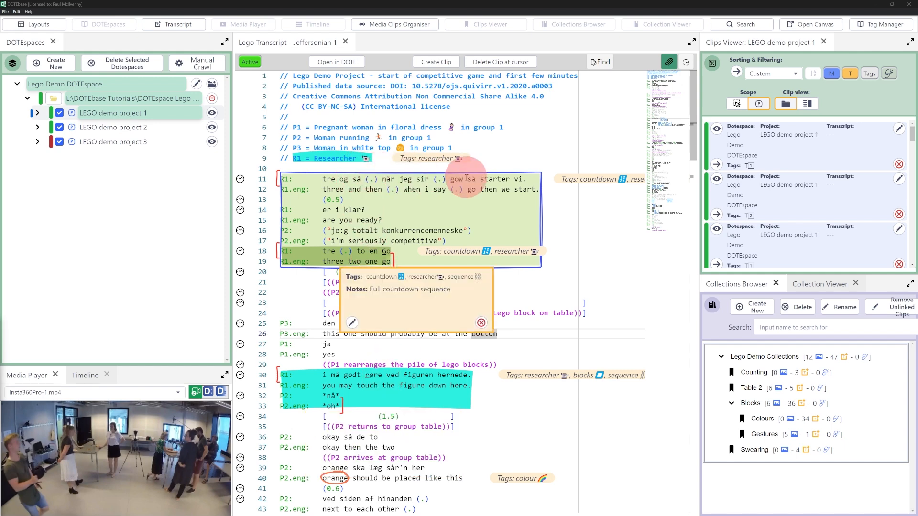
pyautogui.moveTo(385, 232)
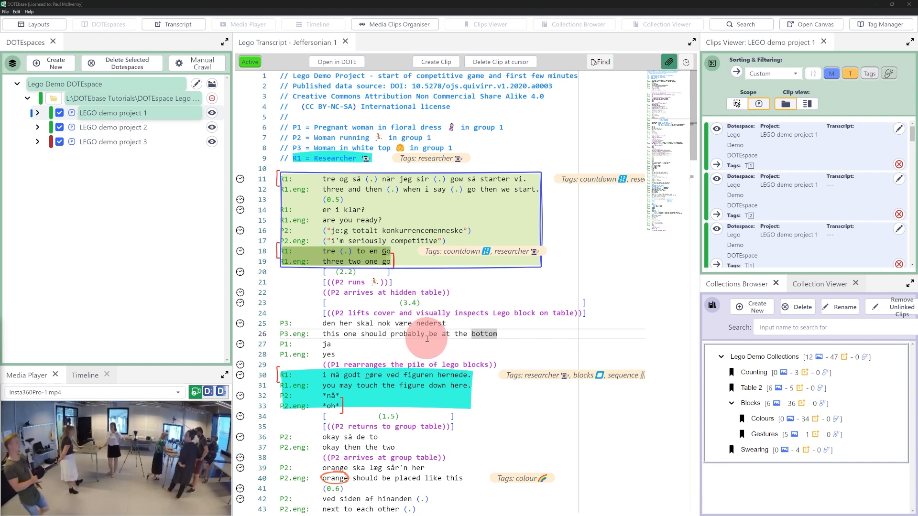
pyautogui.moveTo(420, 391)
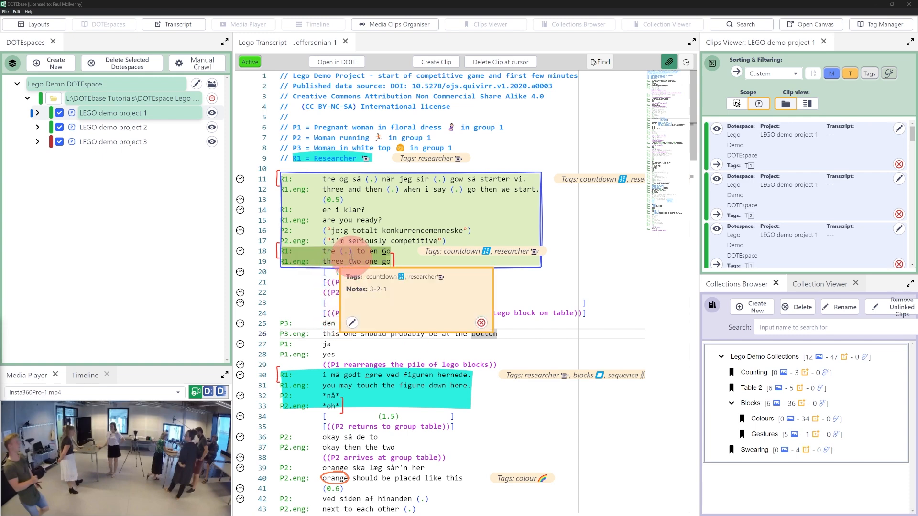
pyautogui.click(351, 324)
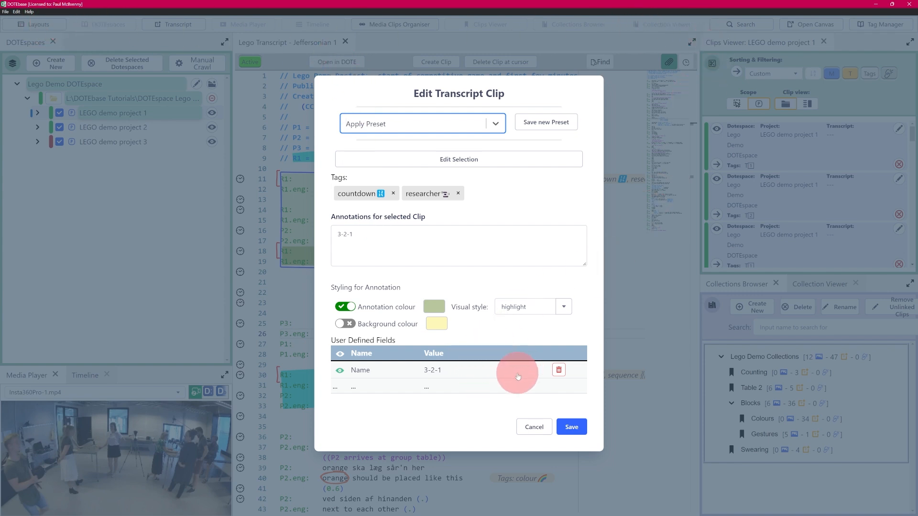
pyautogui.click(435, 308)
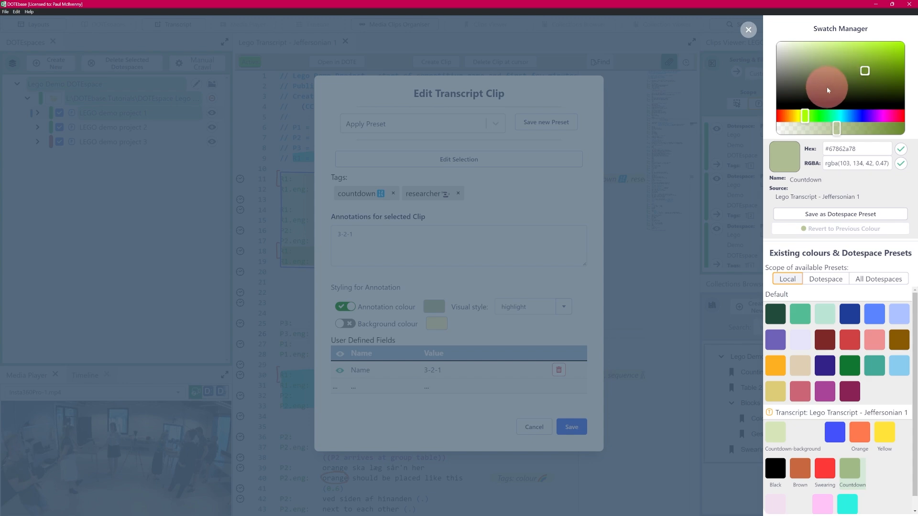
pyautogui.click(537, 424)
pyautogui.click(530, 427)
# - Start a new clip from line 24, character 8 to line 26, character 40, with a background colour enabled
pyautogui.moveTo(350, 311); pyautogui.dragTo(454, 334)
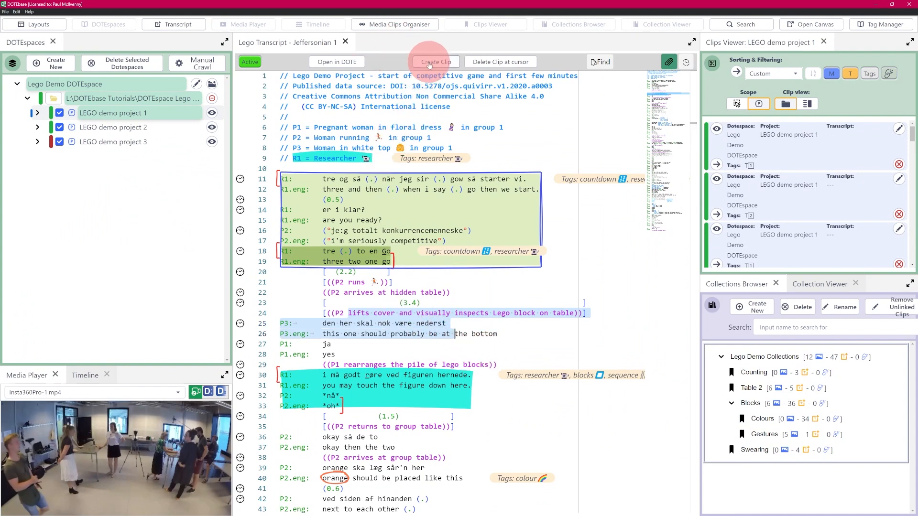
pyautogui.click(429, 63)
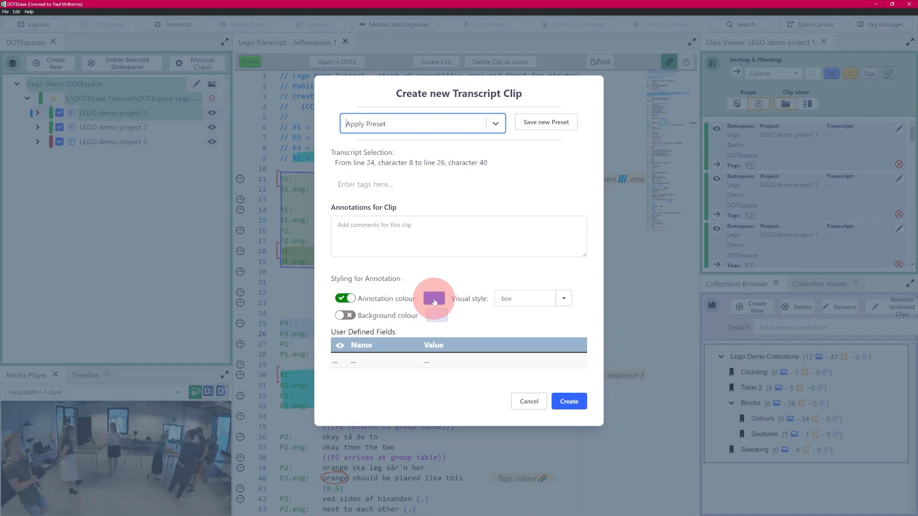
pyautogui.click(344, 315)
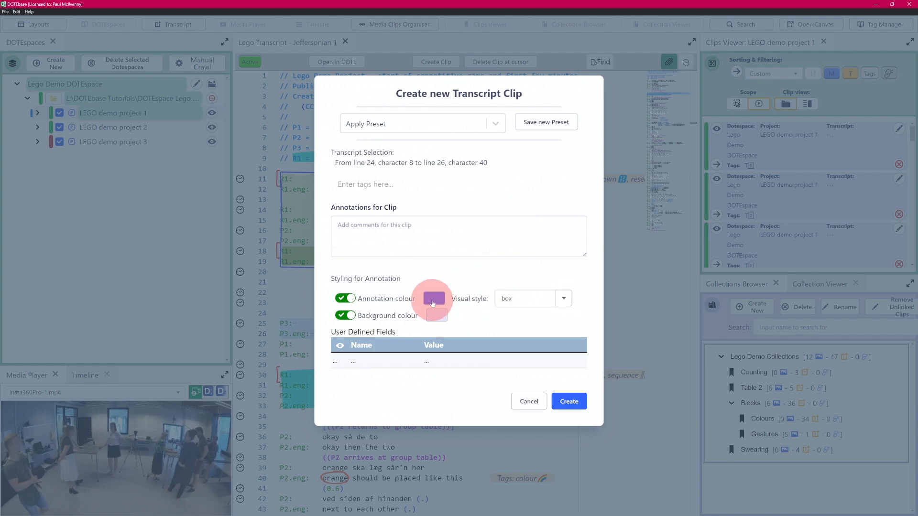
# - Set the new clip's annotation colour to a bright yellow-green, #d3ea27ff
pyautogui.click(435, 298)
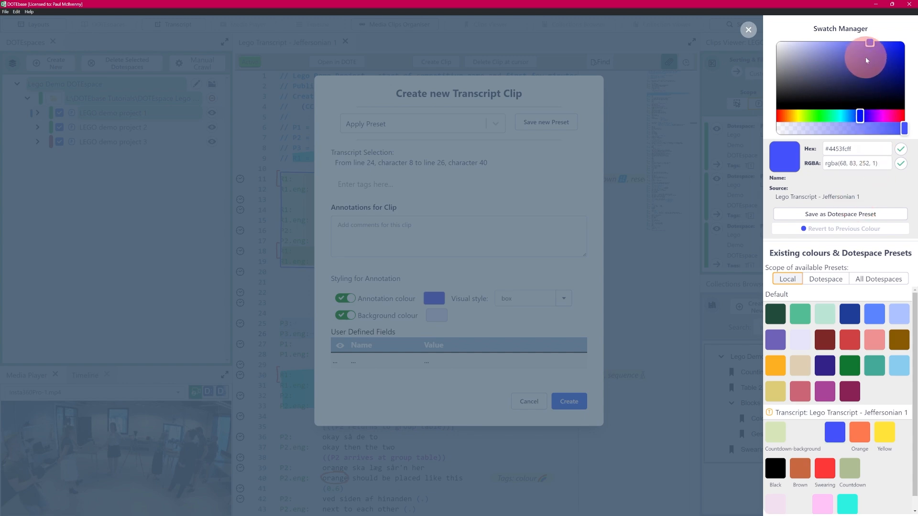
pyautogui.moveTo(865, 56); pyautogui.dragTo(823, 64)
pyautogui.moveTo(860, 116)
pyautogui.mouseDown()
pyautogui.moveTo(808, 117)
pyautogui.moveTo(893, 117)
pyautogui.moveTo(802, 125)
pyautogui.mouseUp()
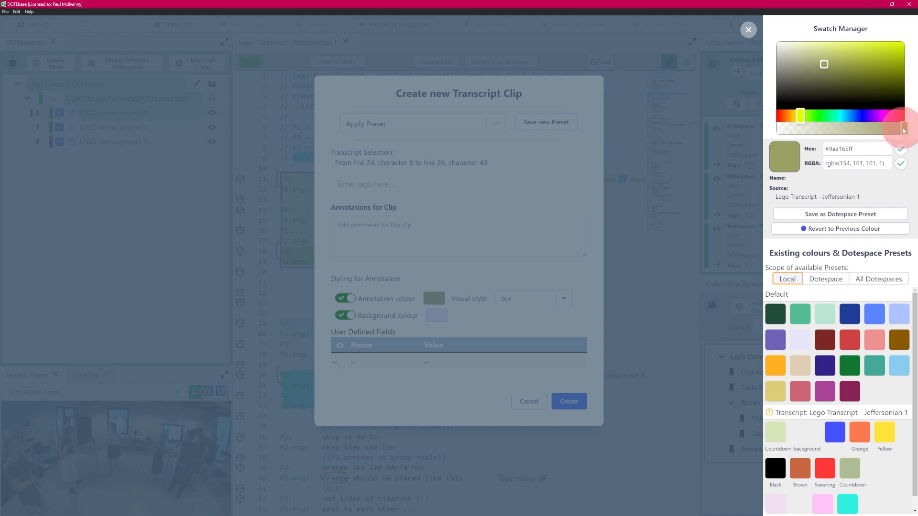
pyautogui.click(884, 50)
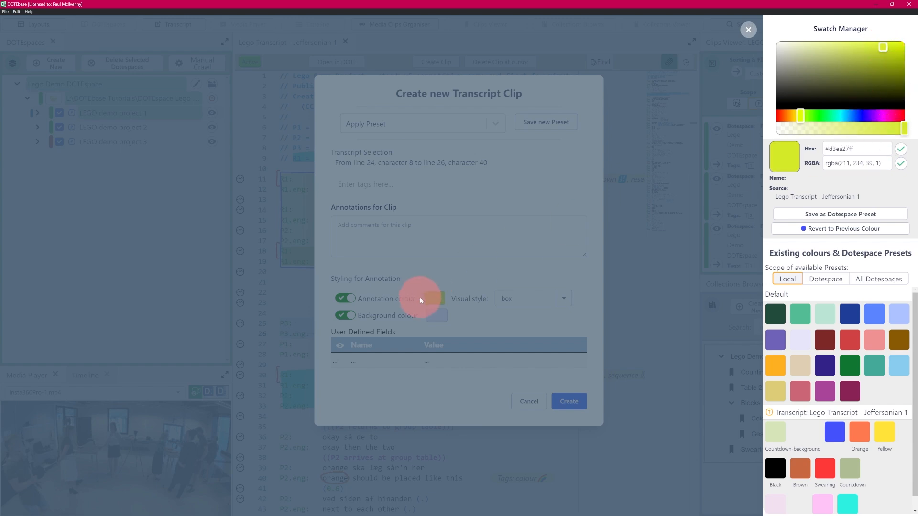
# - Try a darker olive annotation colour, rgb 157, 172, 41, at partial, full and zero opacity
pyautogui.click(433, 298)
pyautogui.moveTo(897, 128)
pyautogui.mouseDown()
pyautogui.moveTo(821, 135)
pyautogui.moveTo(835, 138)
pyautogui.mouseUp()
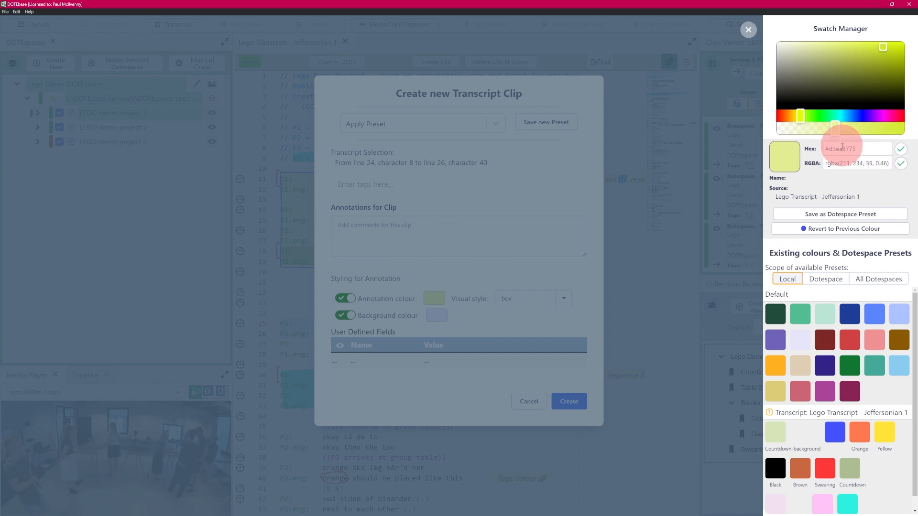
pyautogui.moveTo(880, 45)
pyautogui.mouseDown()
pyautogui.moveTo(865, 66)
pyautogui.moveTo(874, 62)
pyautogui.mouseUp()
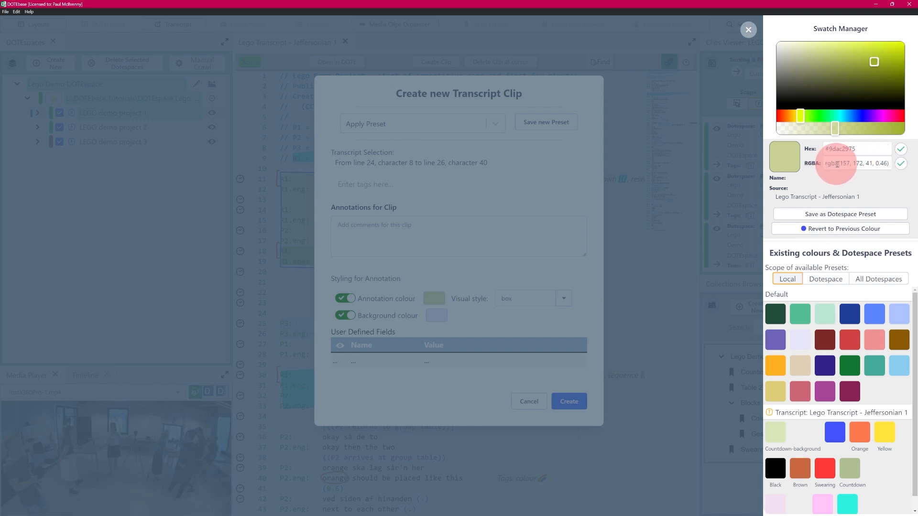
pyautogui.moveTo(834, 129); pyautogui.dragTo(912, 134)
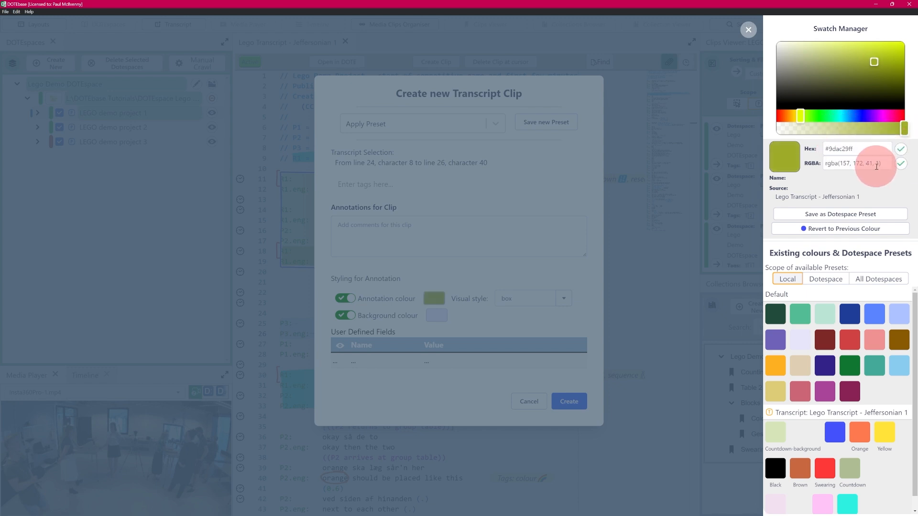
pyautogui.moveTo(903, 128); pyautogui.dragTo(744, 130)
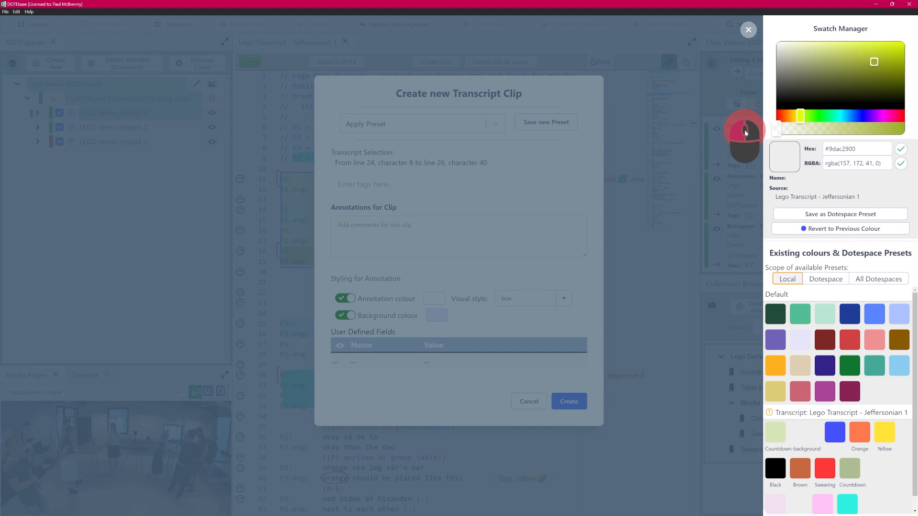
# - Set the annotation colour to a semi-transparent green, #6ece21a1, with 0.63 opacity, and close the colour settings
pyautogui.moveTo(746, 130)
pyautogui.mouseDown()
pyautogui.moveTo(914, 129)
pyautogui.moveTo(857, 135)
pyautogui.mouseUp()
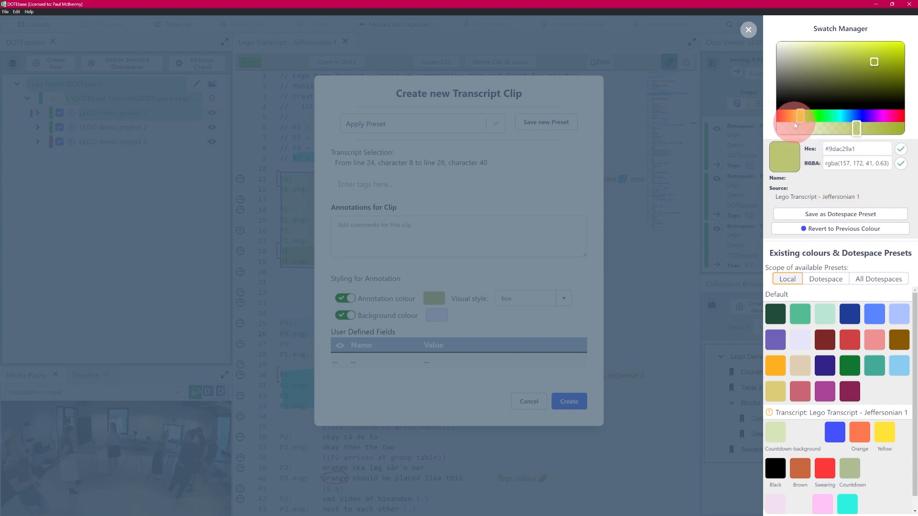
pyautogui.moveTo(800, 116); pyautogui.dragTo(811, 116)
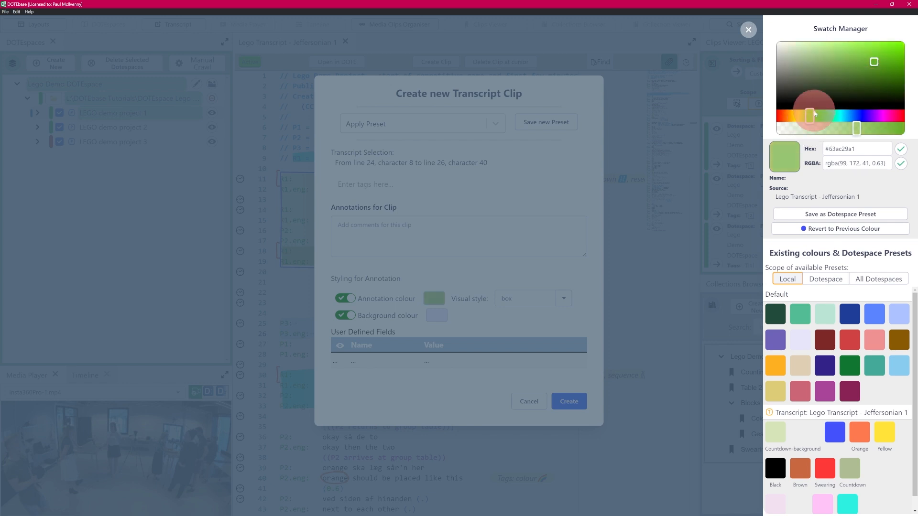
pyautogui.moveTo(878, 65); pyautogui.dragTo(883, 54)
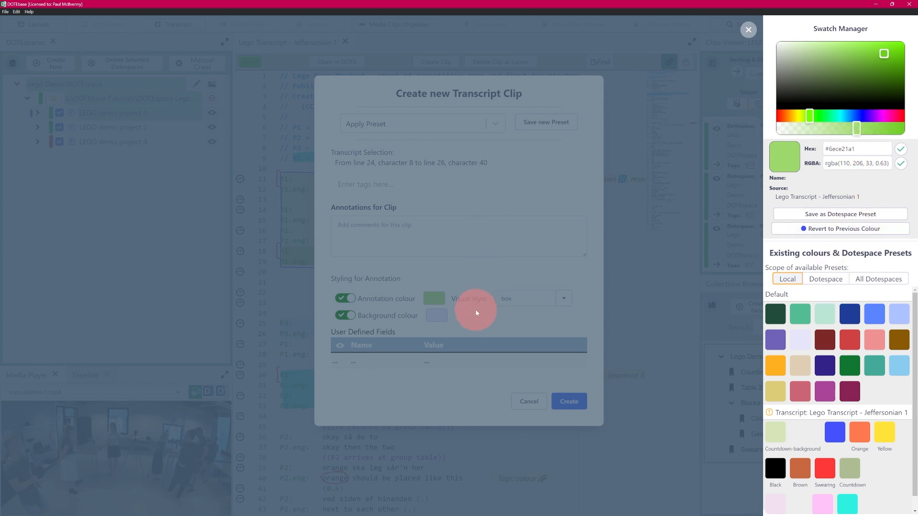
pyautogui.click(748, 29)
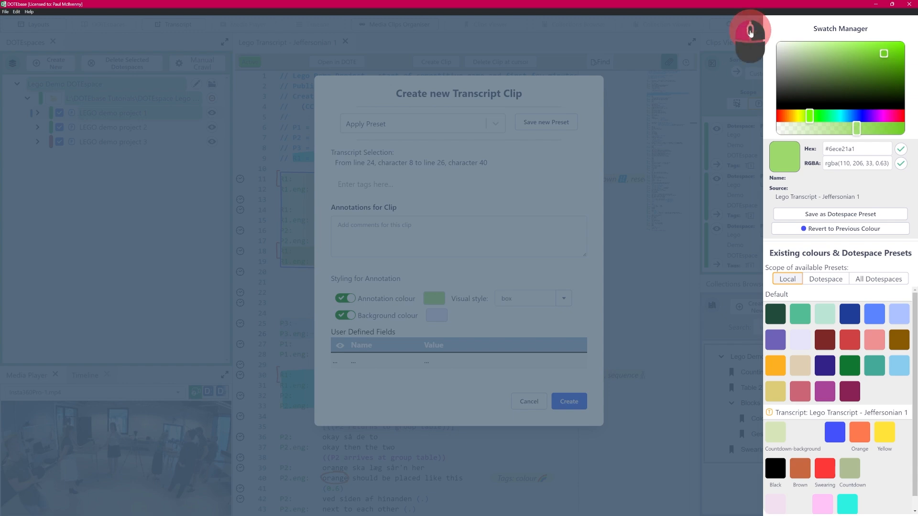
# - Adjust the clip's background colour to a faint greyish blue, #747cd426, and select its hex code
pyautogui.click(436, 315)
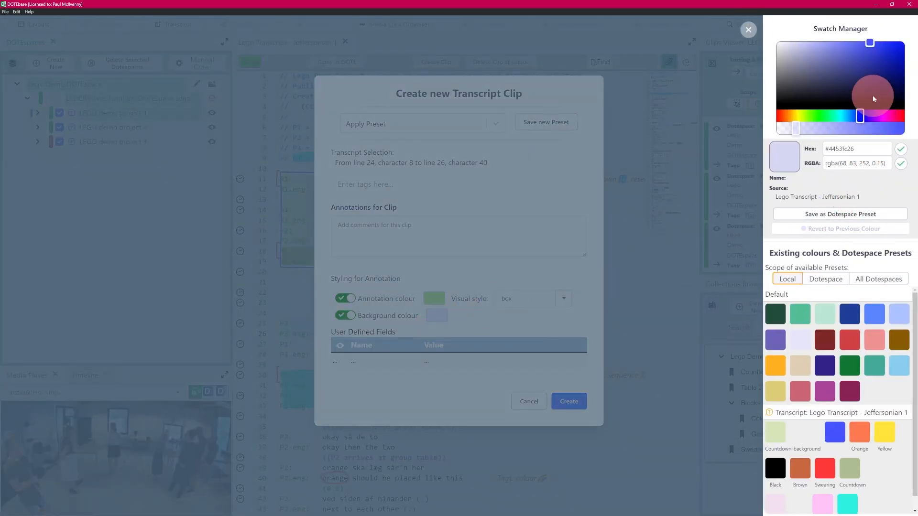
pyautogui.moveTo(873, 50); pyautogui.dragTo(791, 48)
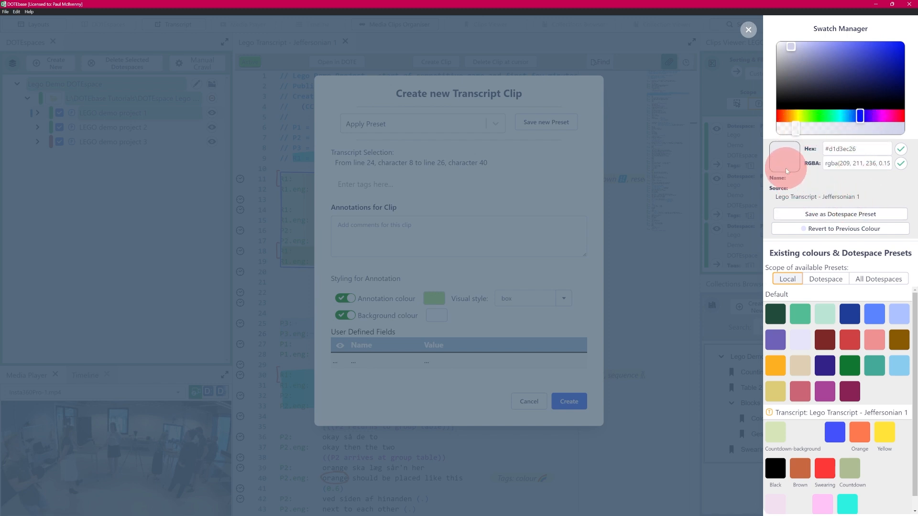
pyautogui.click(794, 47)
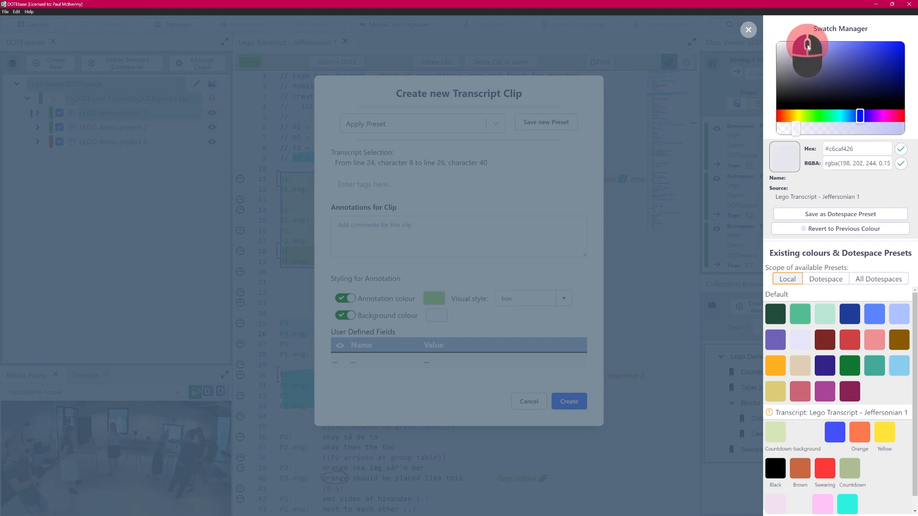
pyautogui.moveTo(807, 47); pyautogui.dragTo(833, 51)
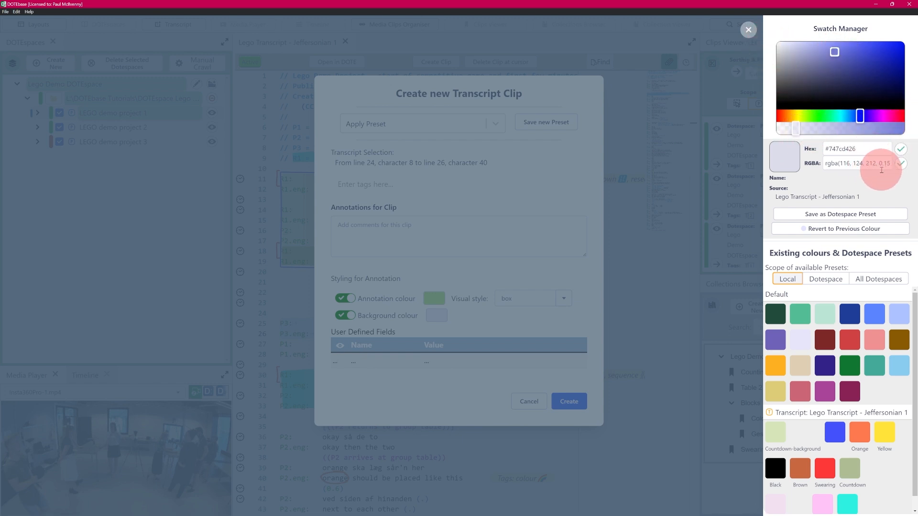
pyautogui.moveTo(826, 148); pyautogui.dragTo(856, 155)
pyautogui.click(899, 150)
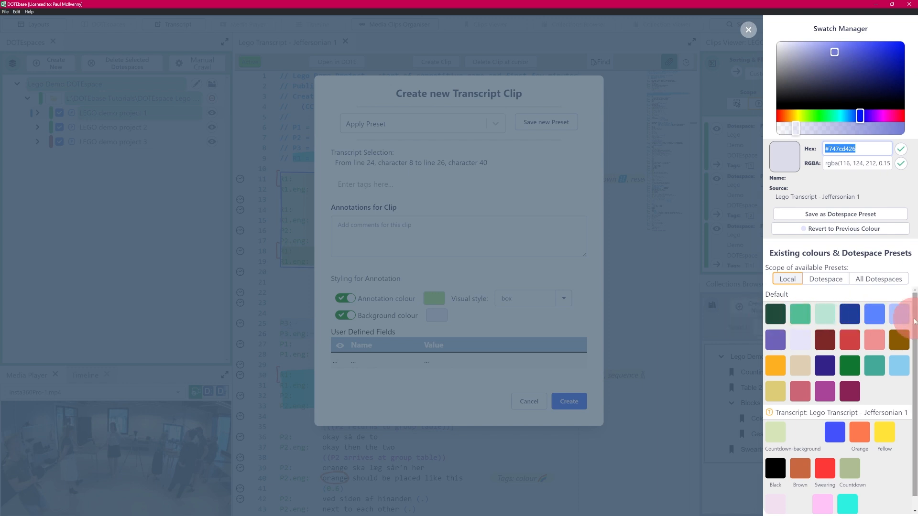
# - Base the background colour on the default pale lavender preset, adjusted to #e9e6fa75, and create the clip
pyautogui.click(804, 339)
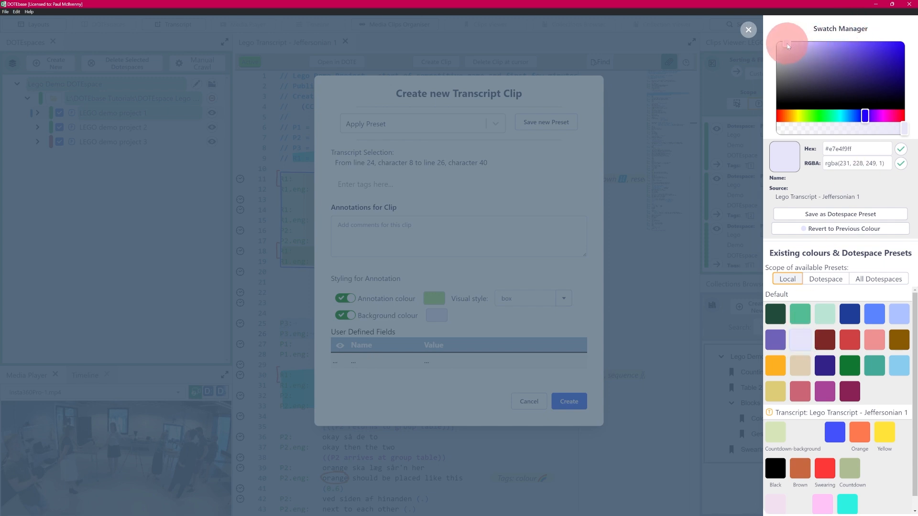
pyautogui.moveTo(906, 132); pyautogui.dragTo(835, 129)
pyautogui.click(901, 149)
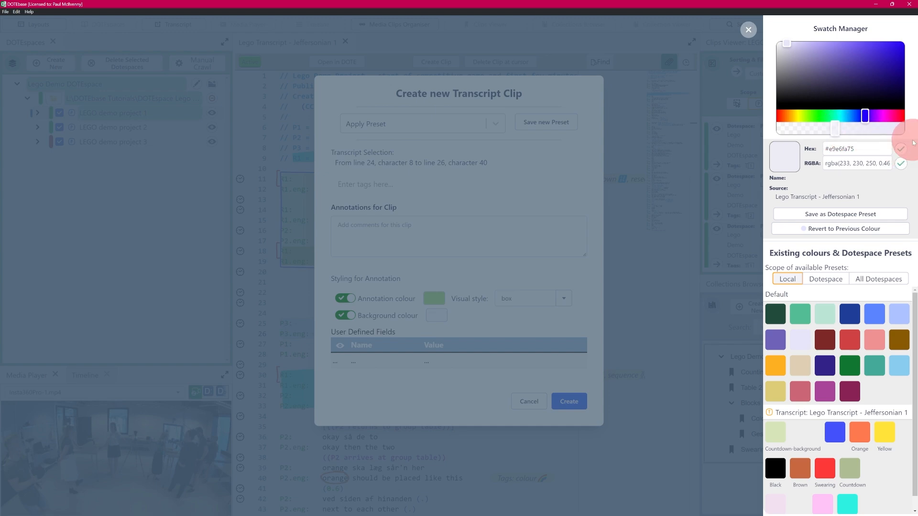
pyautogui.click(531, 399)
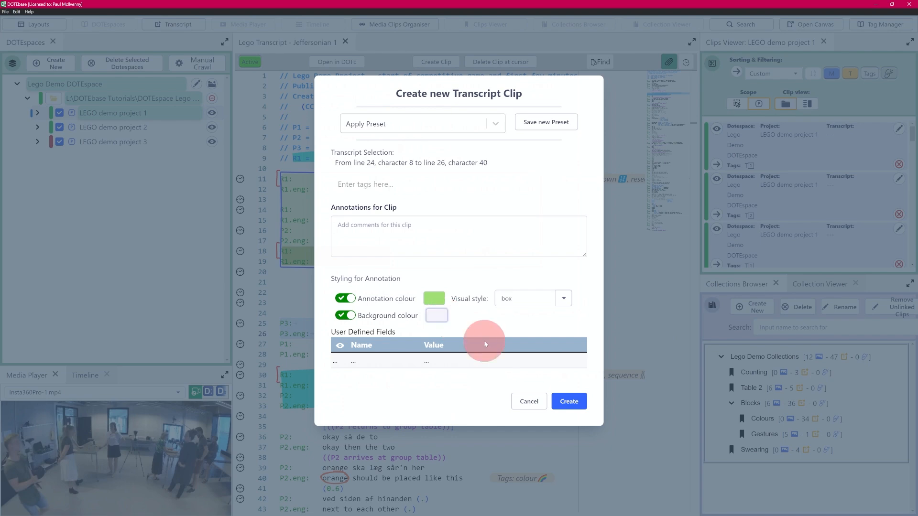
pyautogui.click(574, 402)
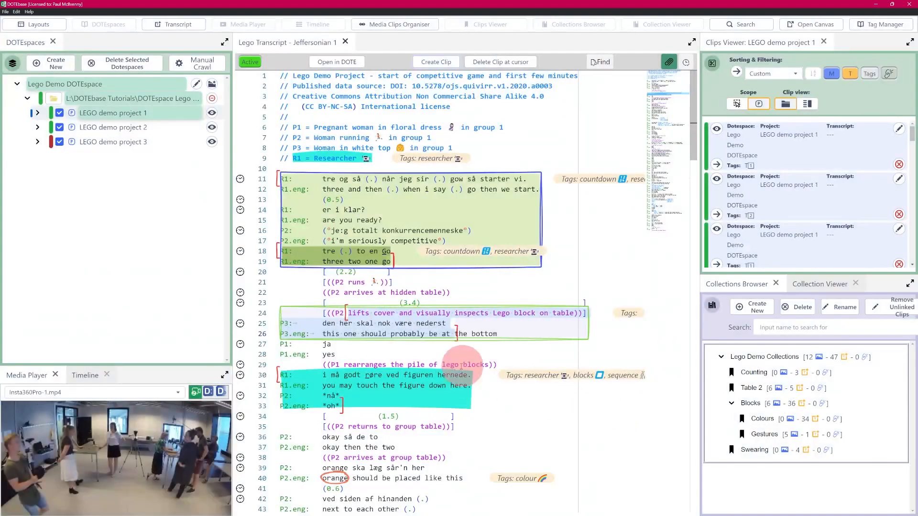
pyautogui.click(497, 357)
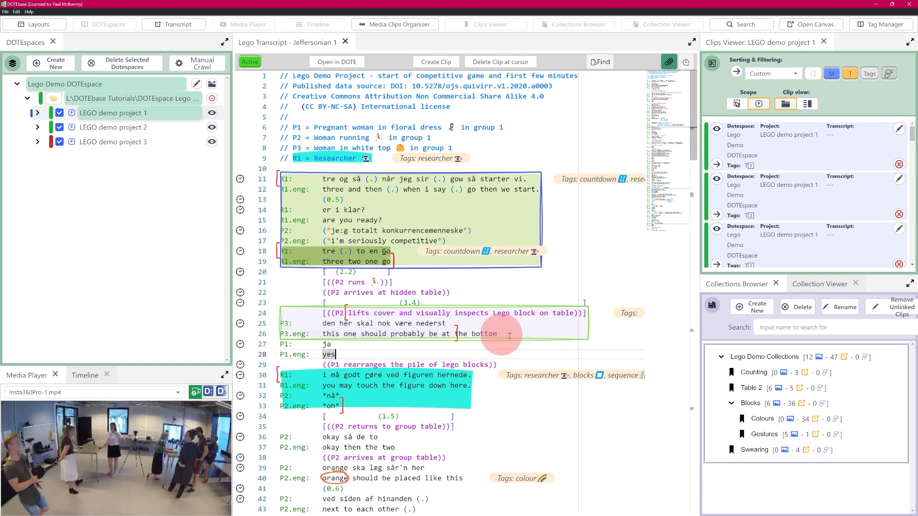
# - Open the annotation colour of the lifts-cover clip around lines 24 to 26 for editing and select its hex code
pyautogui.moveTo(536, 340)
pyautogui.click(424, 398)
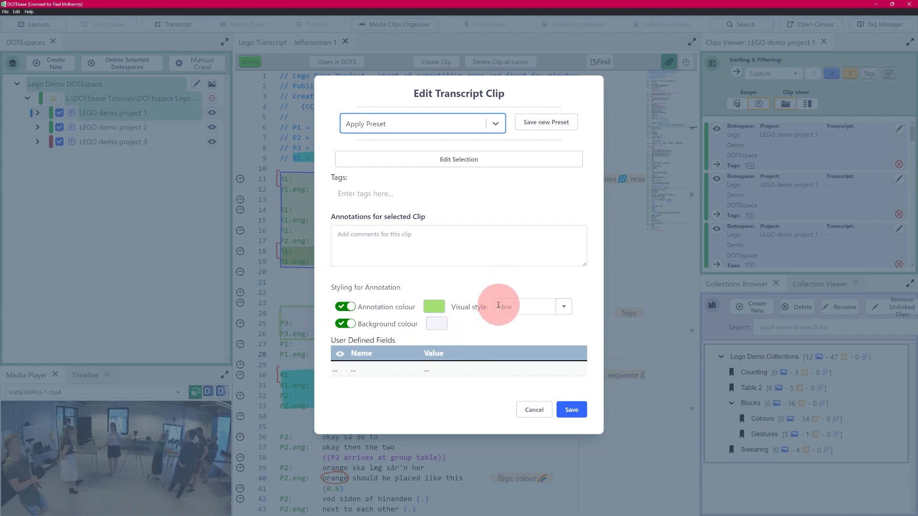
pyautogui.click(435, 306)
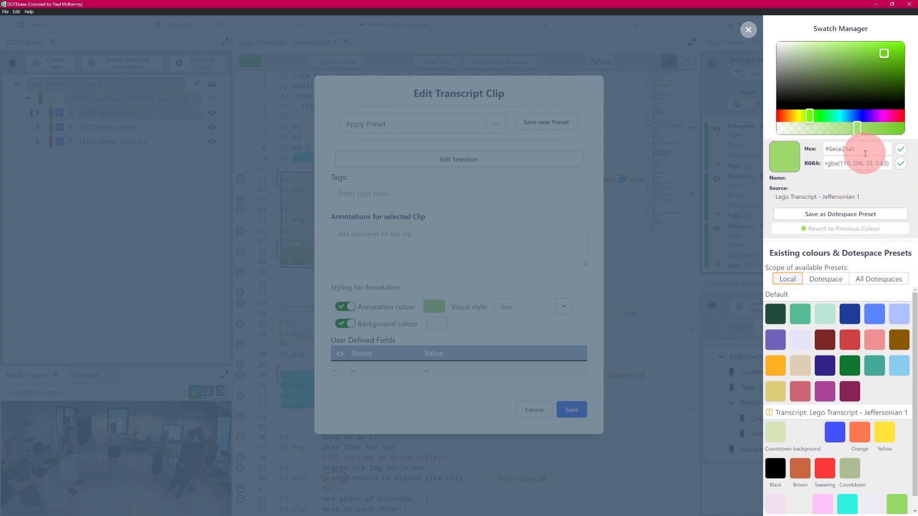
pyautogui.moveTo(855, 149); pyautogui.dragTo(807, 149)
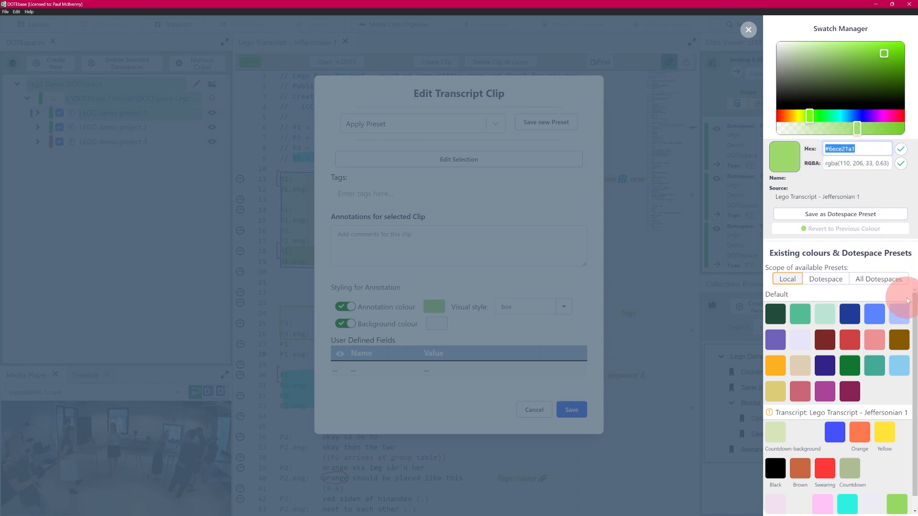
# - Try the default dark red swatch, #7d2828ff, and the transcript's turquoise swatch, #2ef0e2ff, as the annotation colour
pyautogui.click(778, 342)
pyautogui.click(824, 340)
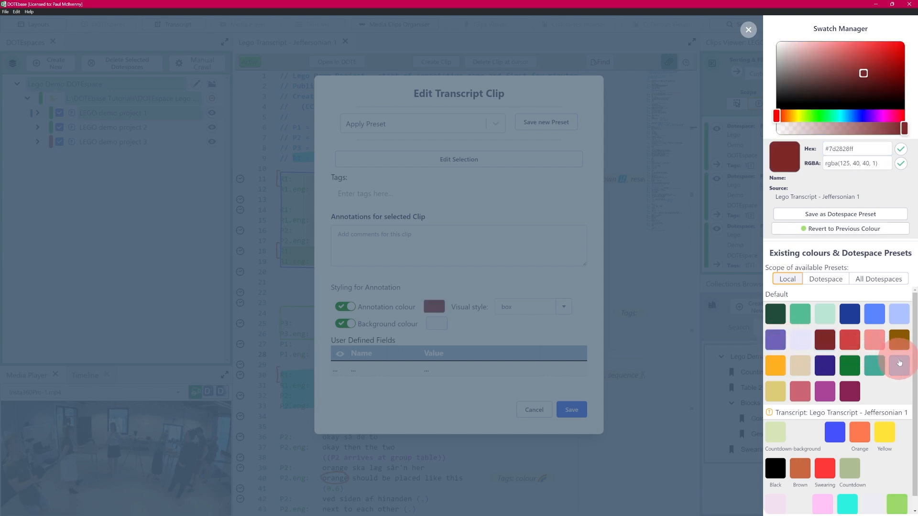
pyautogui.scroll(-1, 910, 378)
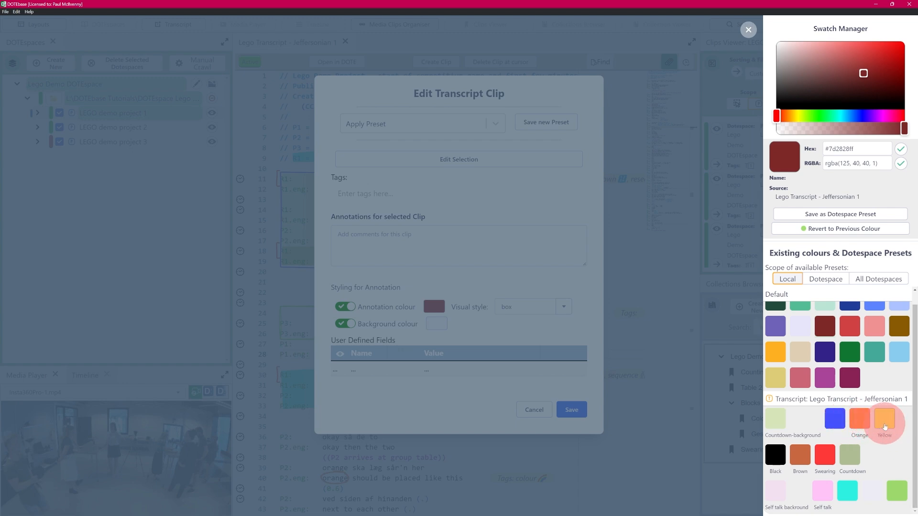
pyautogui.click(850, 489)
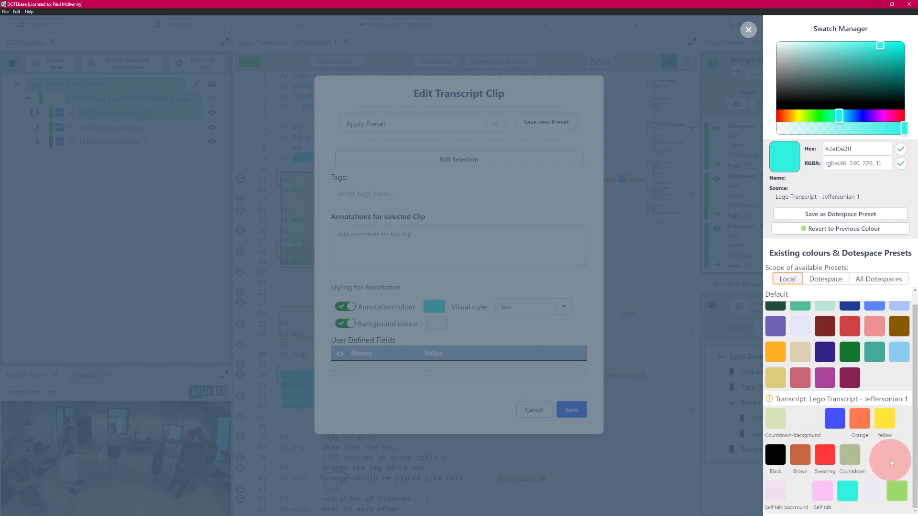
# - Apply the Yellow preset to the annotation and the Countdown-background preset to the background, and save the clip
pyautogui.click(884, 421)
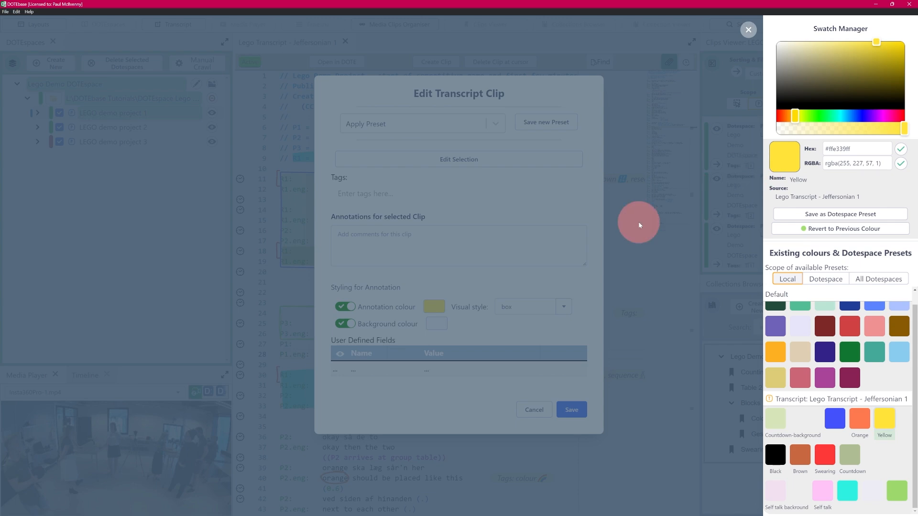
pyautogui.click(748, 30)
pyautogui.click(437, 323)
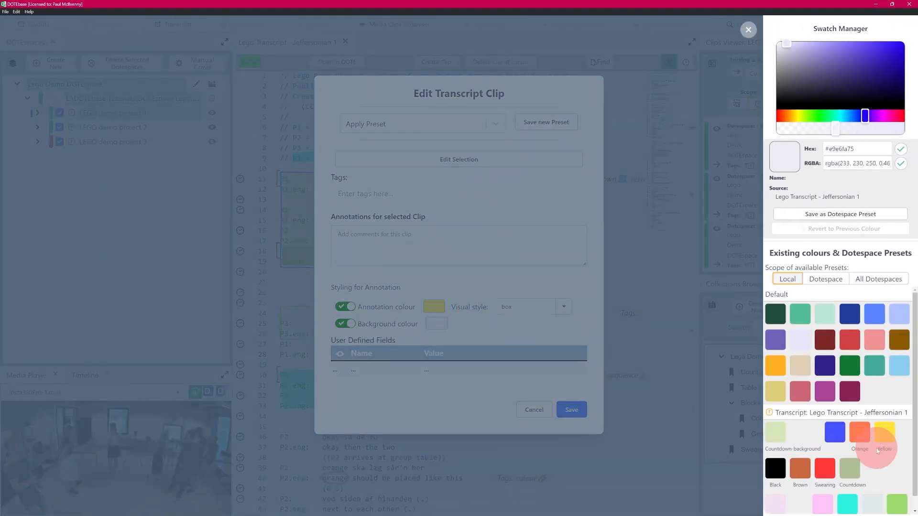
pyautogui.click(779, 440)
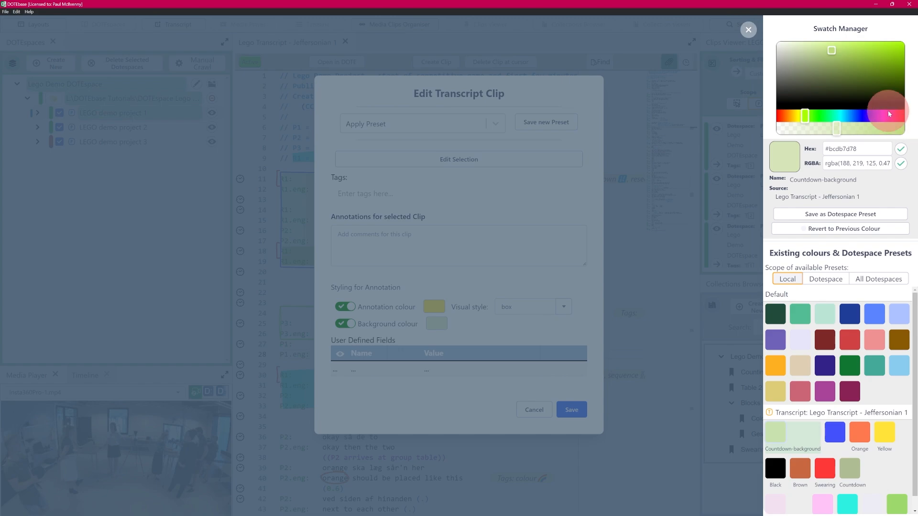
pyautogui.click(748, 29)
pyautogui.click(571, 410)
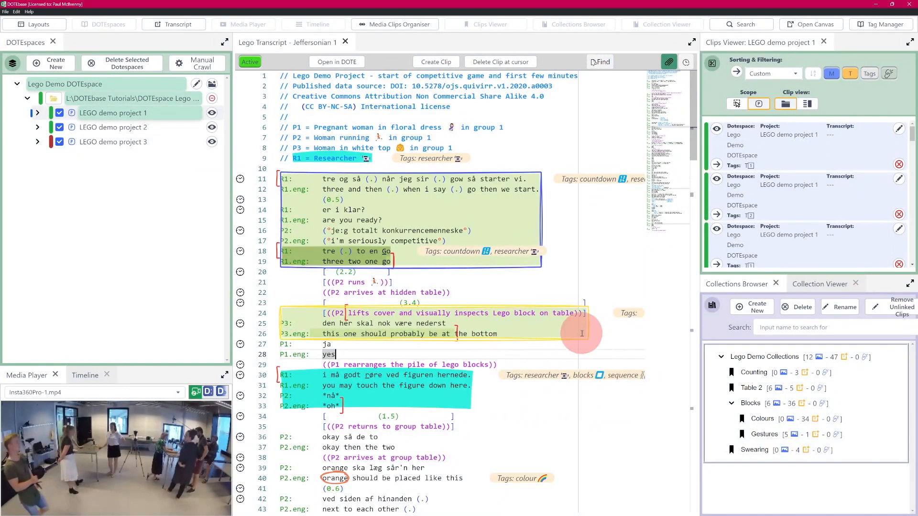
# - Reopen the same clip for editing and set its annotation colour to a semi-transparent pink, #e887dbb3, with 0.7 opacity
pyautogui.click(445, 326)
pyautogui.click(422, 377)
pyautogui.click(435, 307)
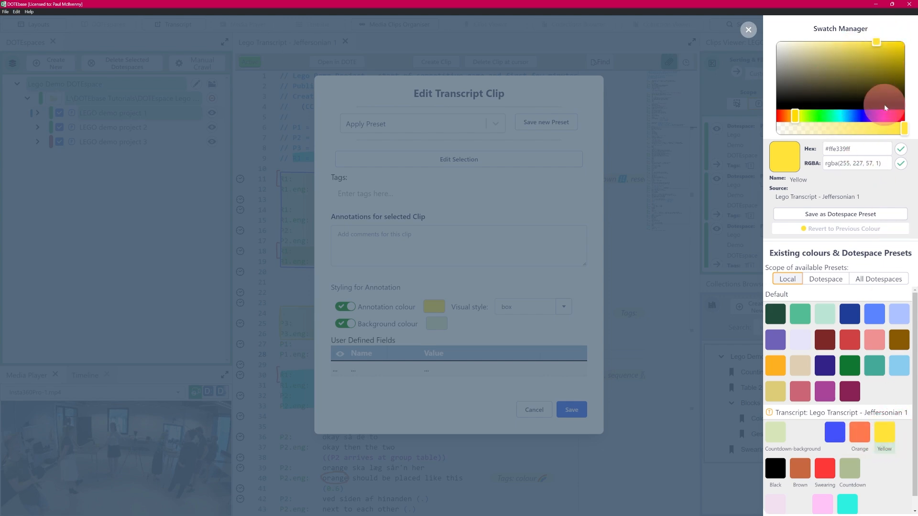
pyautogui.moveTo(880, 117); pyautogui.dragTo(886, 117)
pyautogui.moveTo(877, 43); pyautogui.dragTo(832, 50)
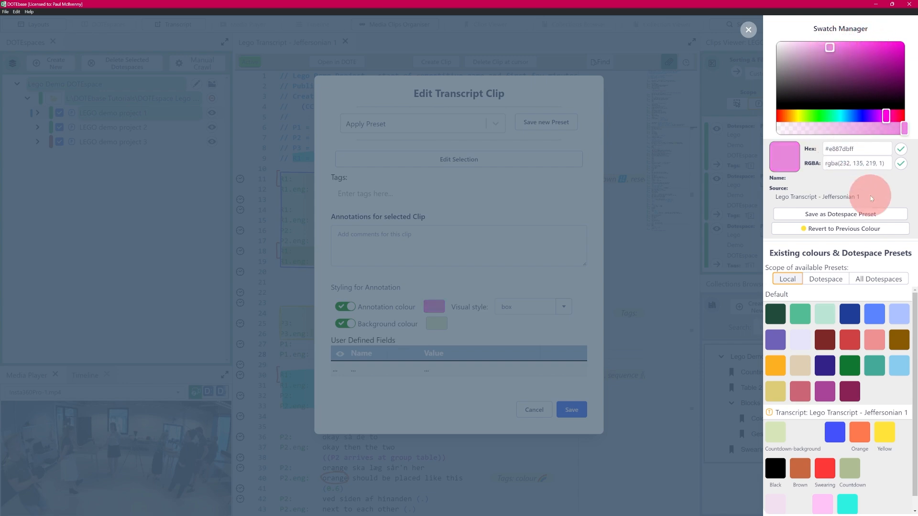
pyautogui.moveTo(904, 128); pyautogui.dragTo(866, 129)
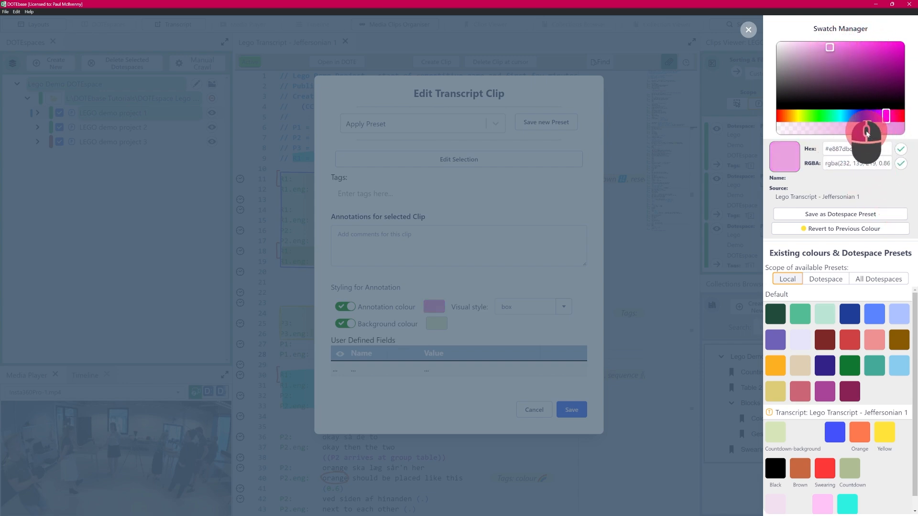
# - Start saving the pink annotation colour as a Dotespace preset and name it Pink test
pyautogui.click(839, 214)
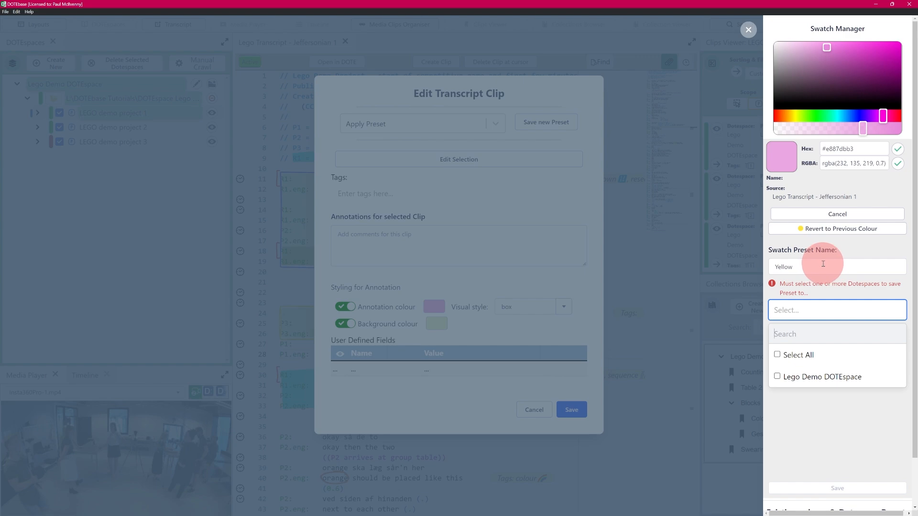
pyautogui.moveTo(816, 266); pyautogui.dragTo(760, 268)
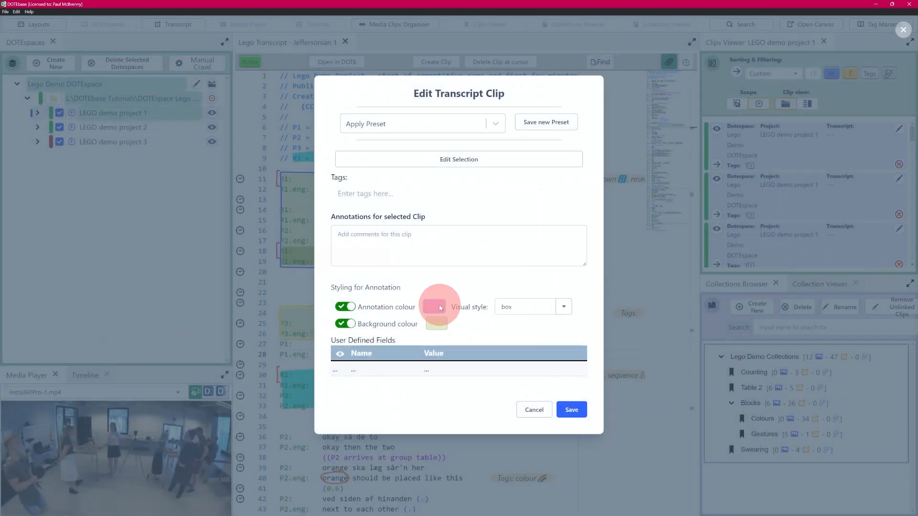
pyautogui.click(434, 307)
pyautogui.click(830, 215)
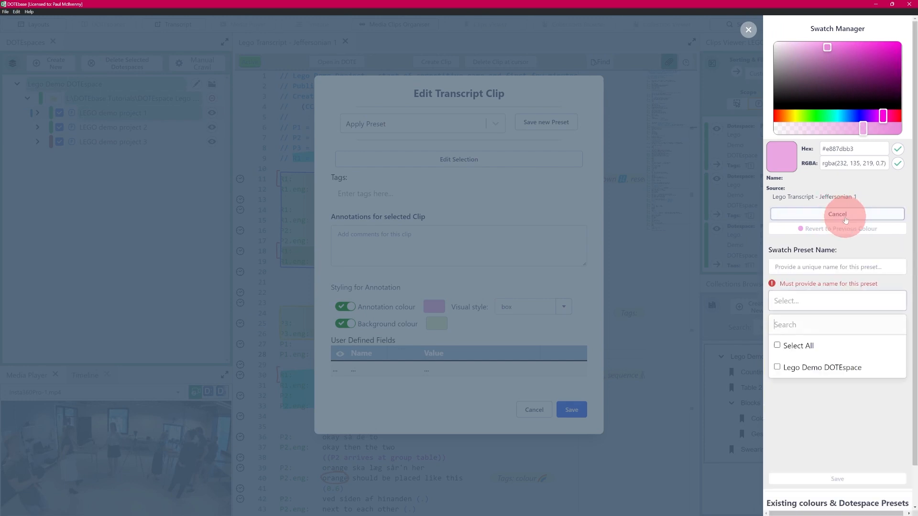
pyautogui.click(836, 268)
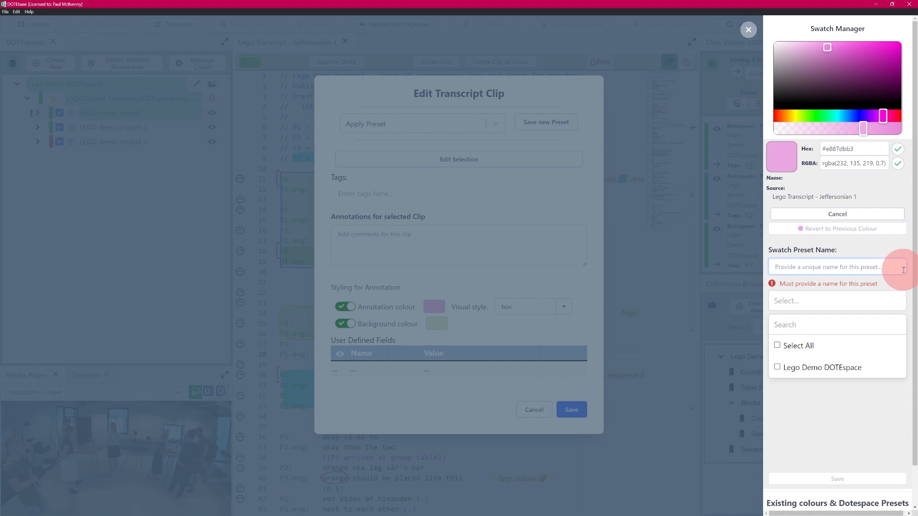
pyautogui.write('Pink test')
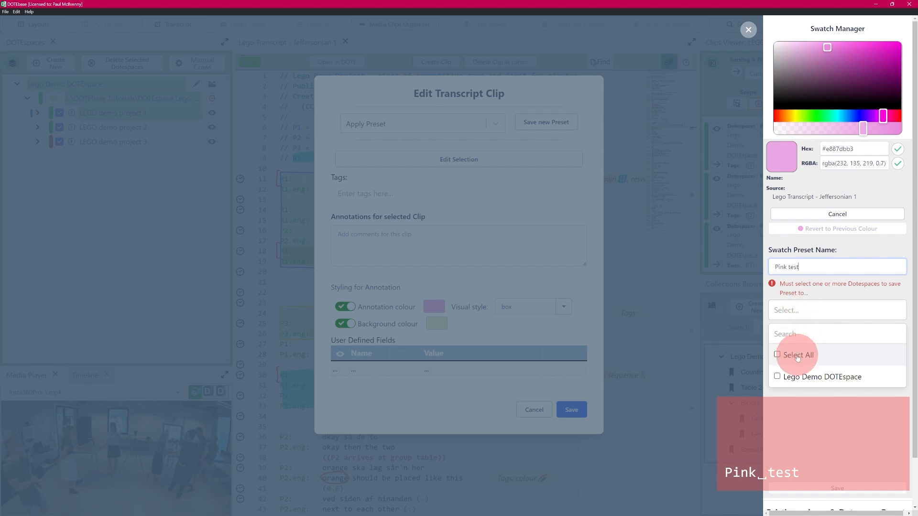
# - Assign the new swatch preset to the Lego Demo DOTEspace and save it
pyautogui.click(797, 315)
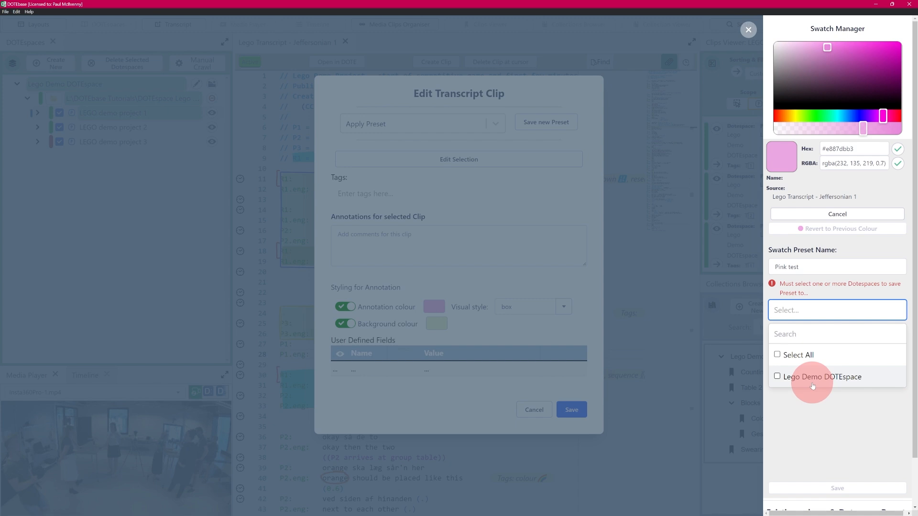
pyautogui.click(776, 377)
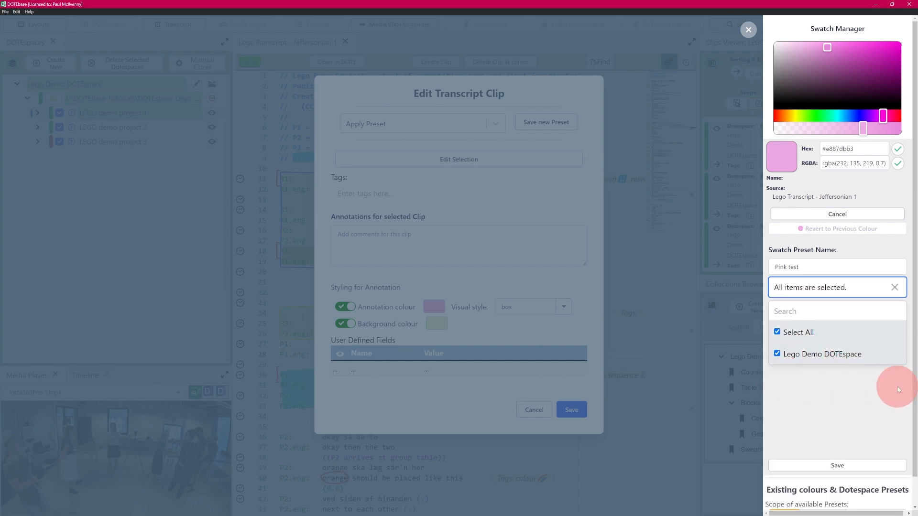
pyautogui.click(801, 259)
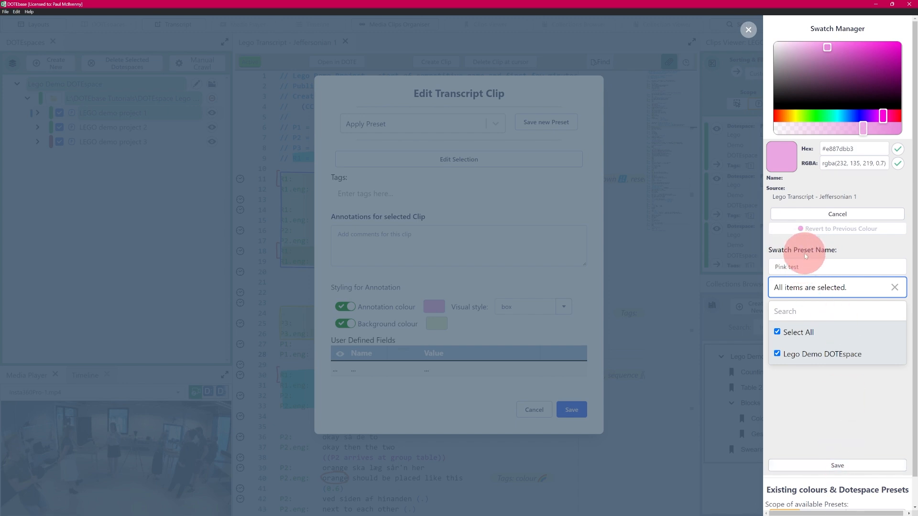
pyautogui.click(805, 310)
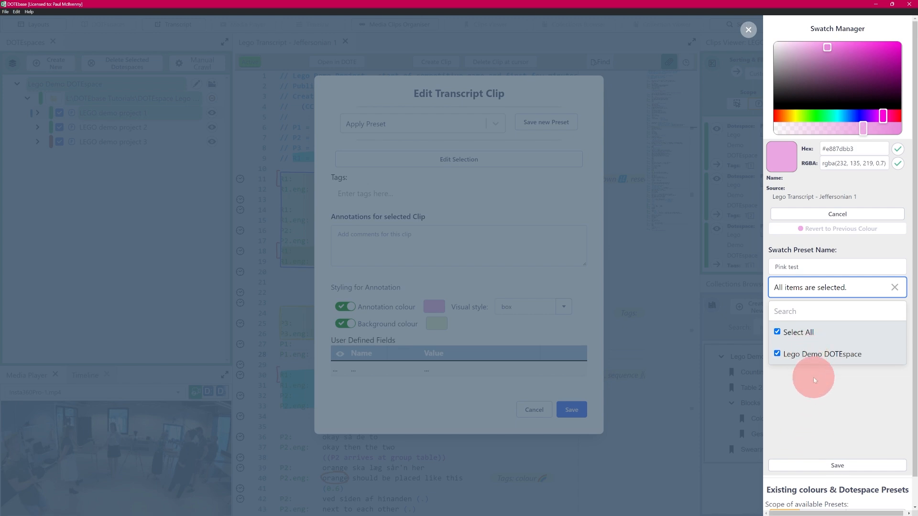
pyautogui.click(842, 468)
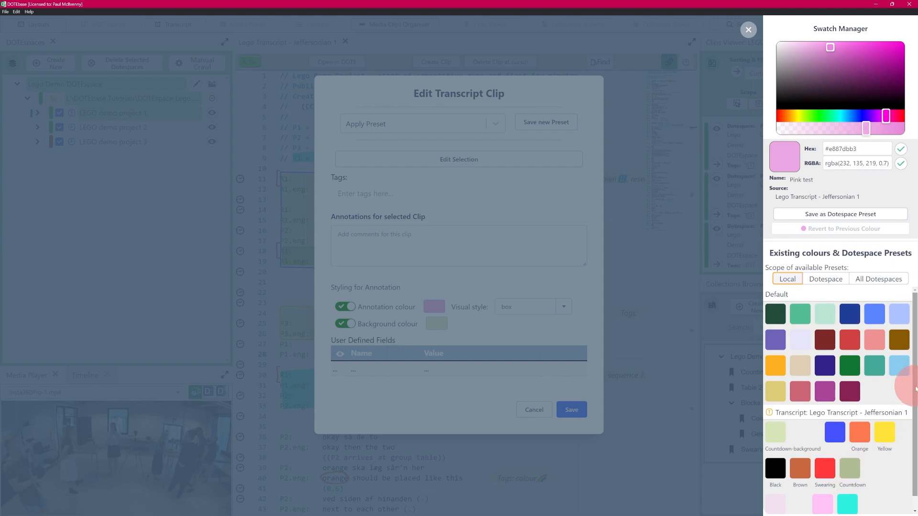
# - Check the available presets at Dotespace and Local scope, and save the clip with its pink annotation colour
pyautogui.scroll(-1, 916, 385)
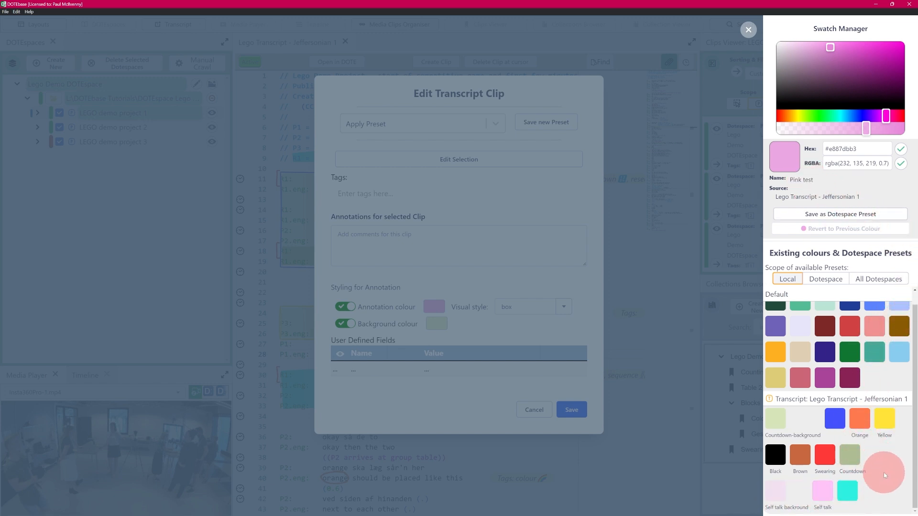
pyautogui.click(826, 280)
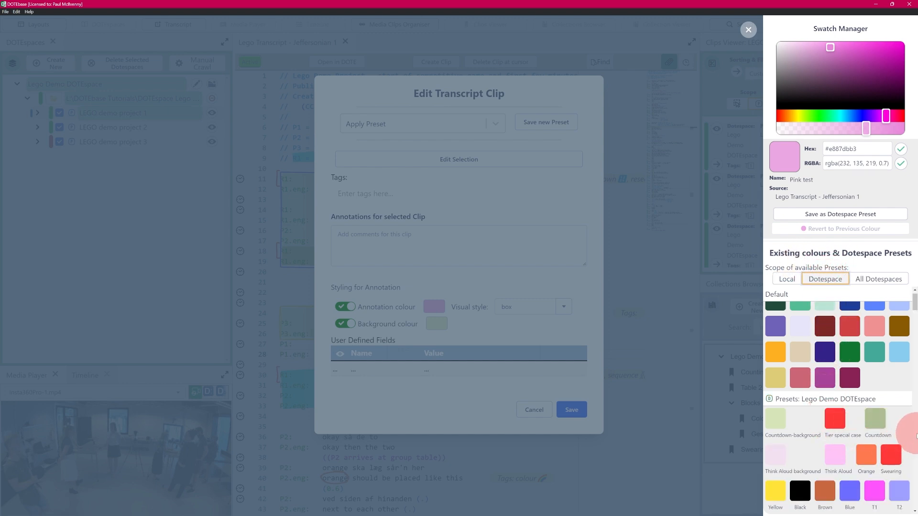
pyautogui.click(786, 279)
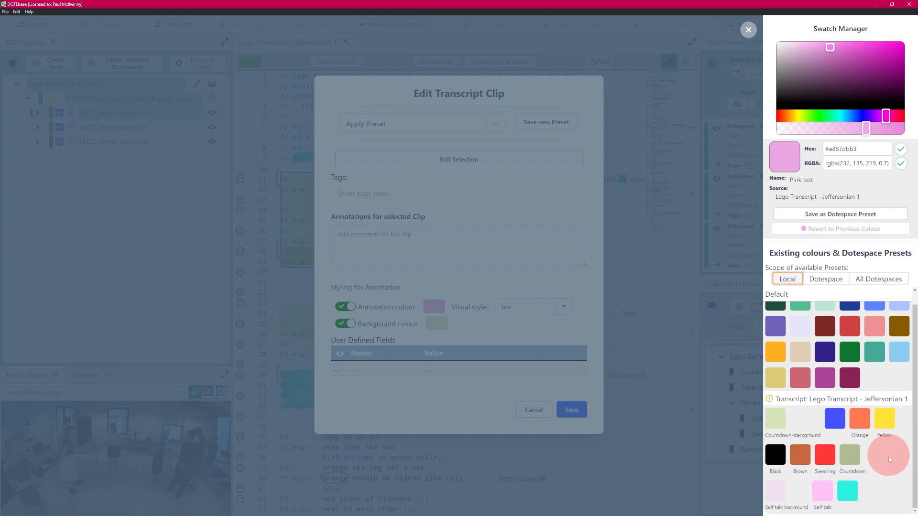
pyautogui.click(749, 29)
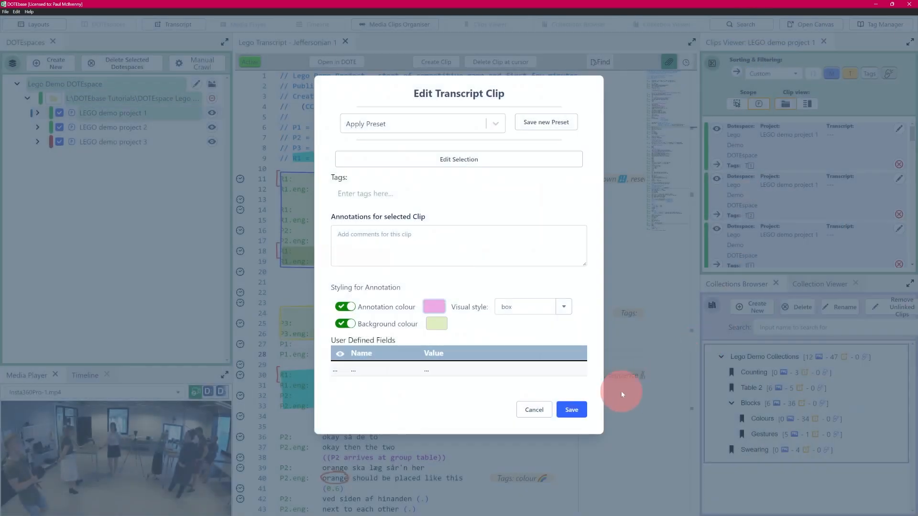
pyautogui.click(576, 408)
# - Reopen the clip's annotation colour, choose the Pink test preset from the transcript's local colours and close the Swatch Manager
pyautogui.moveTo(427, 331)
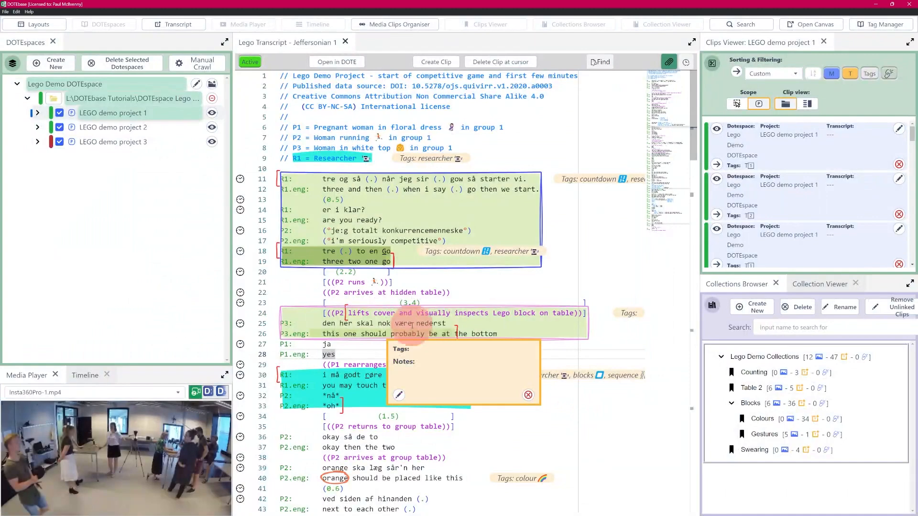
pyautogui.click(406, 395)
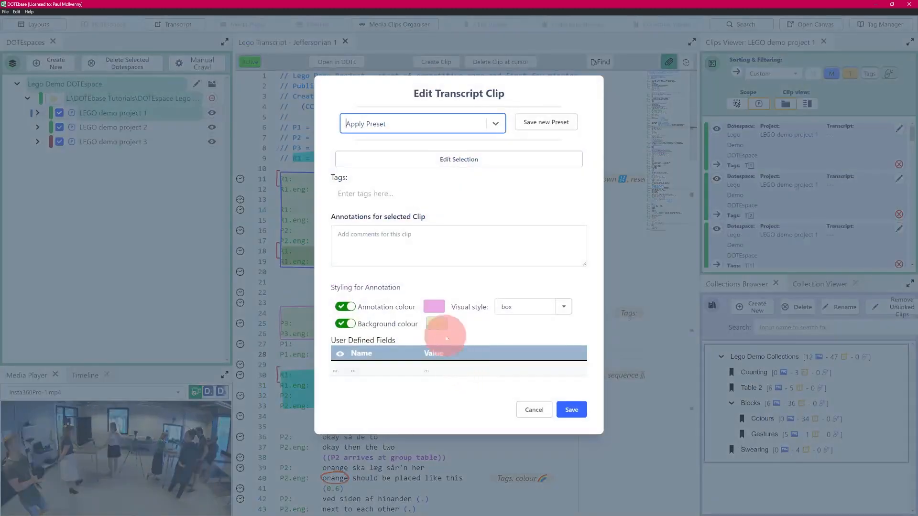
pyautogui.click(439, 308)
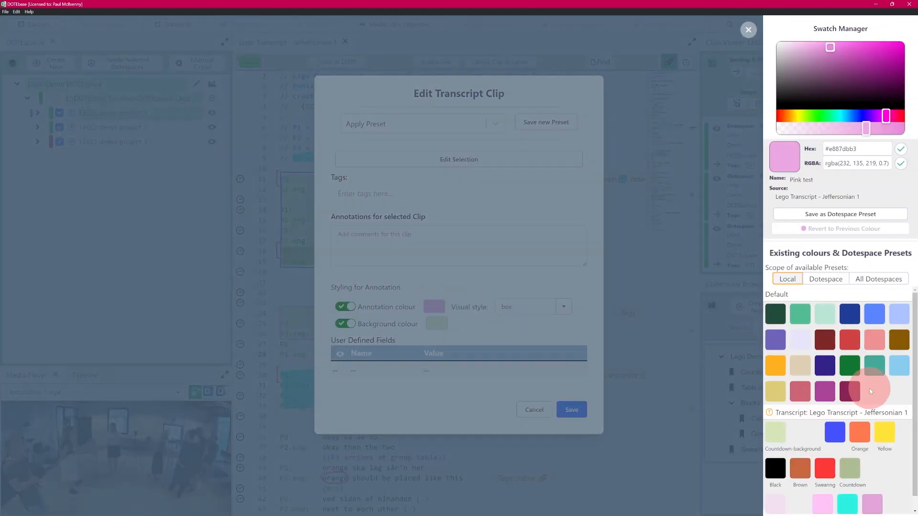
pyautogui.moveTo(914, 359); pyautogui.dragTo(911, 420)
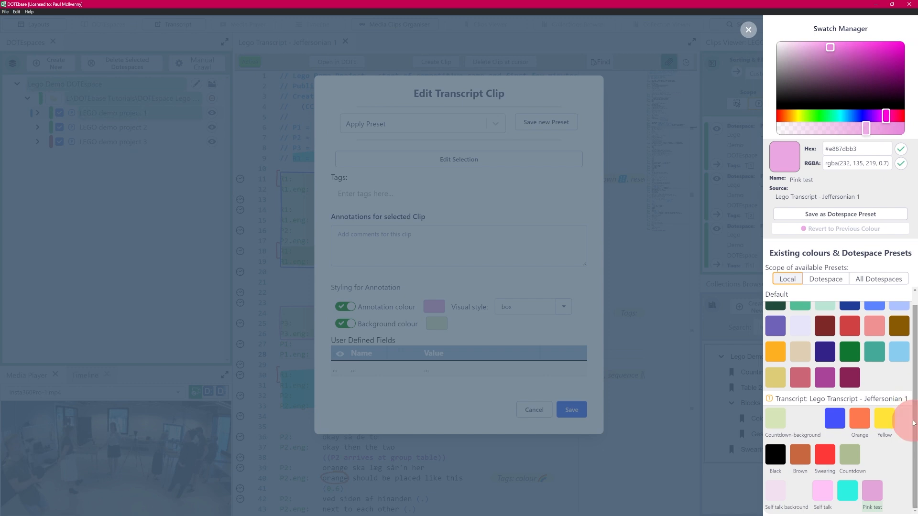
pyautogui.click(868, 492)
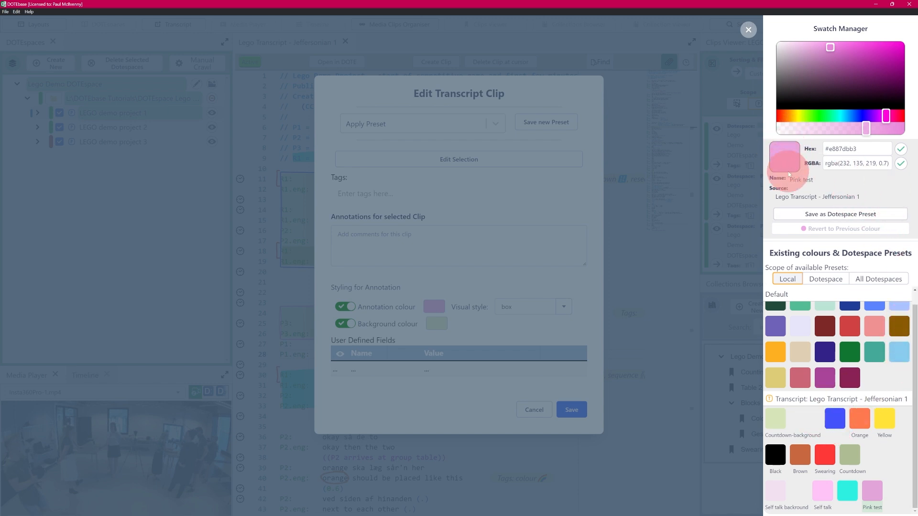
pyautogui.click(531, 409)
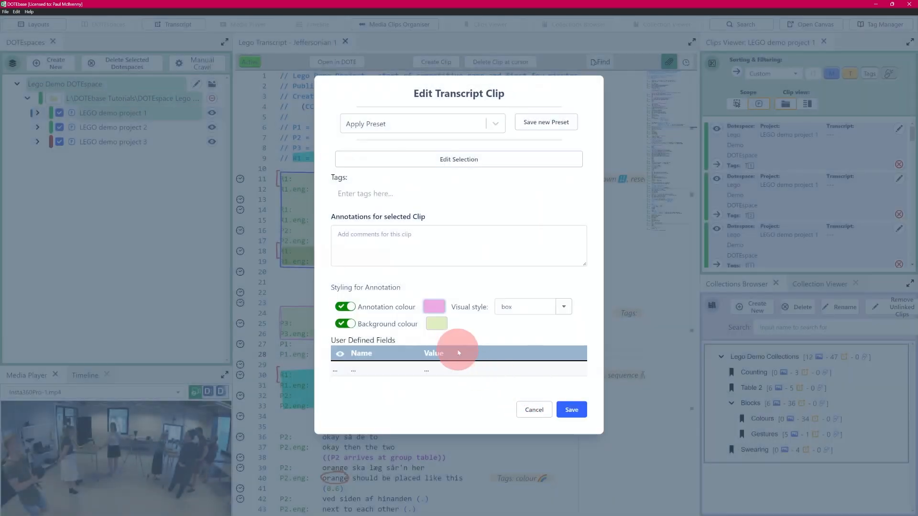
# - Set the clip's background colour to the Pink test preset
pyautogui.click(440, 328)
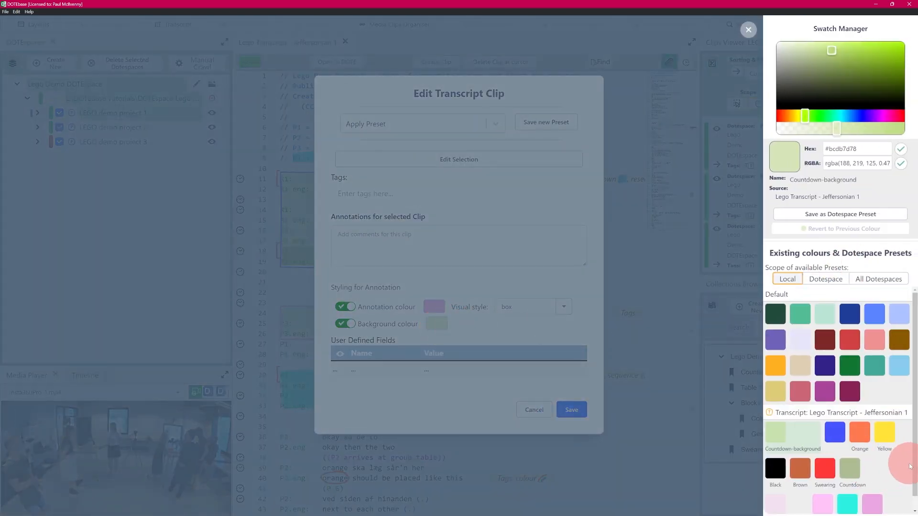
pyautogui.moveTo(913, 478); pyautogui.dragTo(913, 485)
pyautogui.click(872, 492)
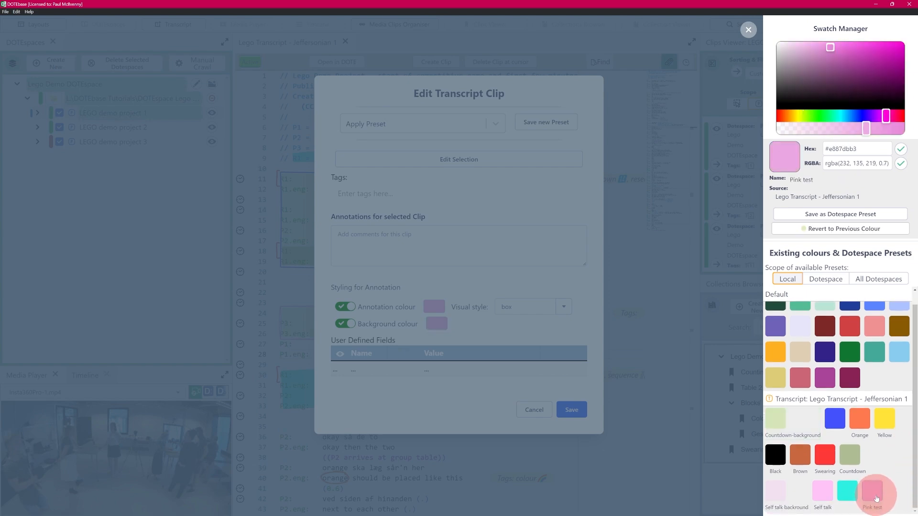
# - Save the clip on lines 24 to 26 with its pink background and check its styling in the transcript
pyautogui.click(578, 411)
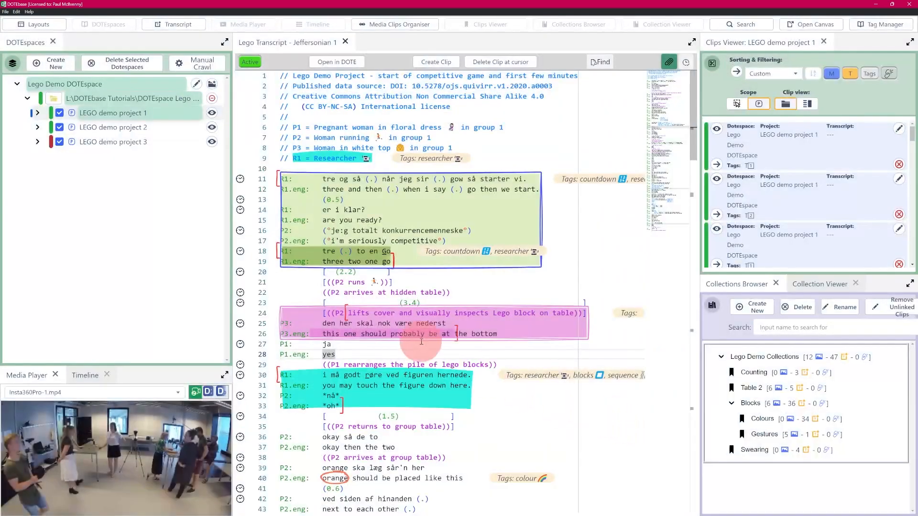
pyautogui.moveTo(428, 346)
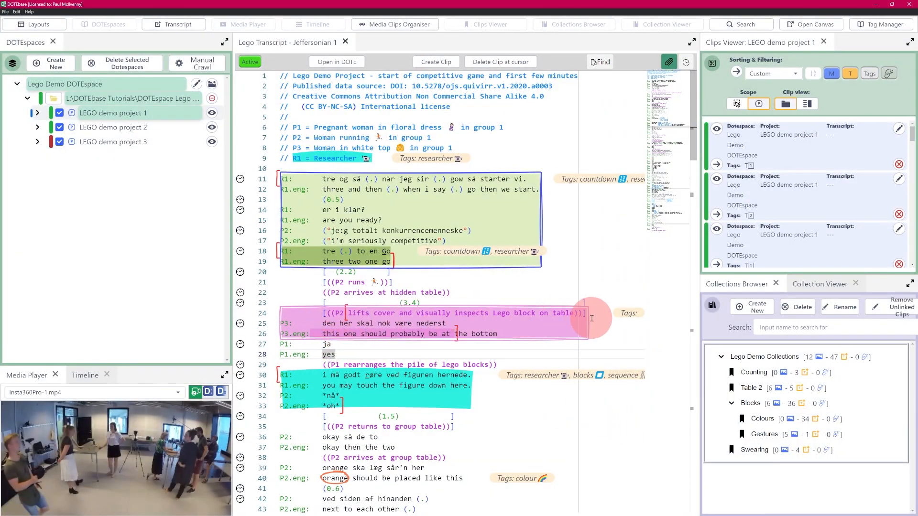
pyautogui.moveTo(351, 347); pyautogui.dragTo(350, 353)
pyautogui.moveTo(381, 330)
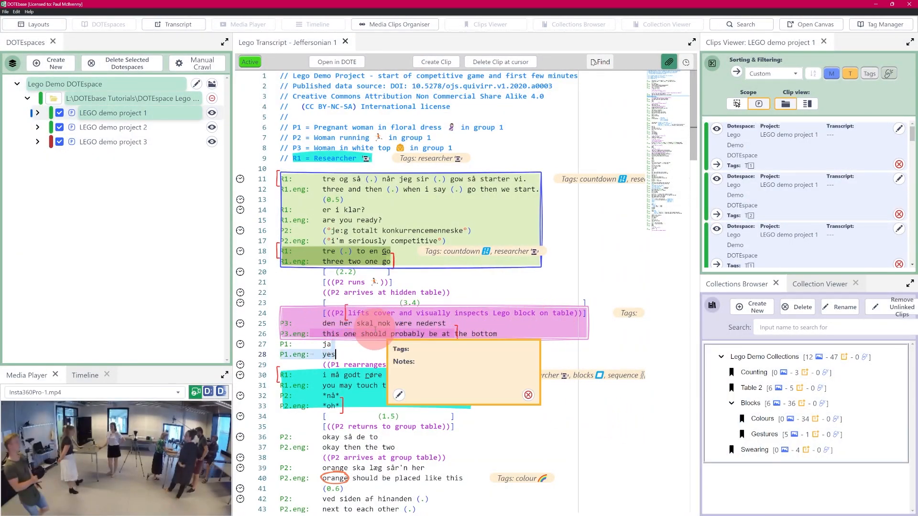
# - Reopen the pink clip's annotation colour and compare the colours and presets offered at Local and Dotespace scope
pyautogui.click(429, 314)
pyautogui.click(400, 394)
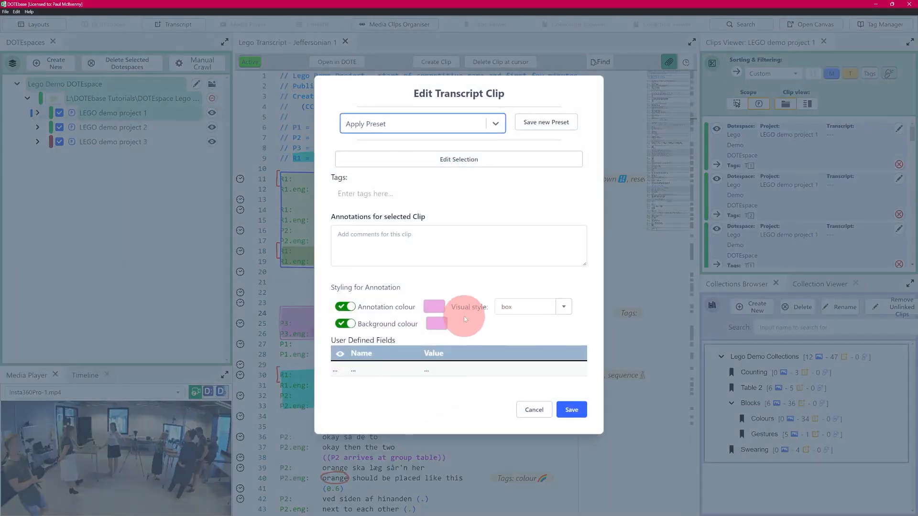
pyautogui.click(442, 312)
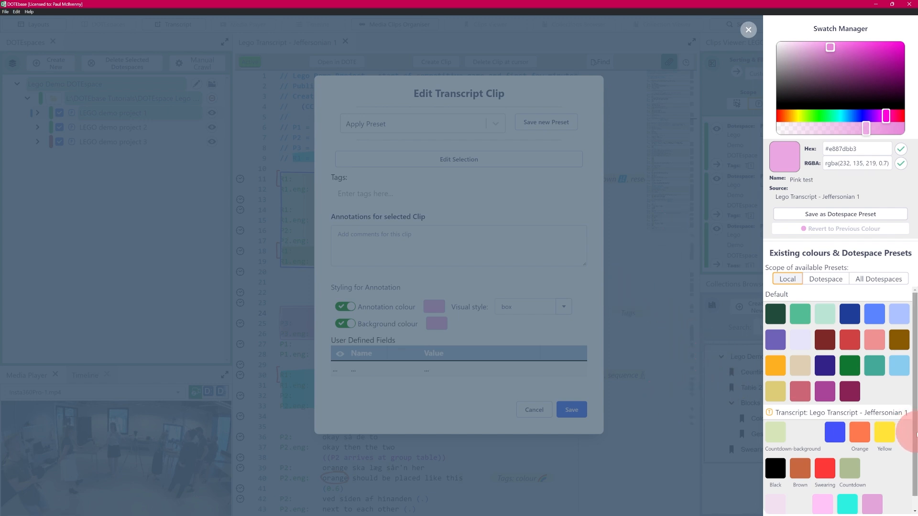
pyautogui.scroll(-1, 910, 454)
pyautogui.click(782, 280)
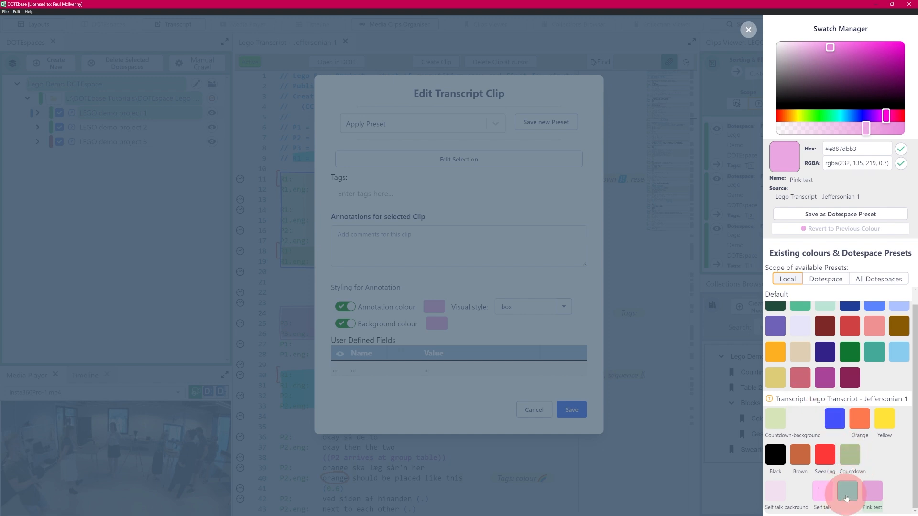
pyautogui.click(828, 280)
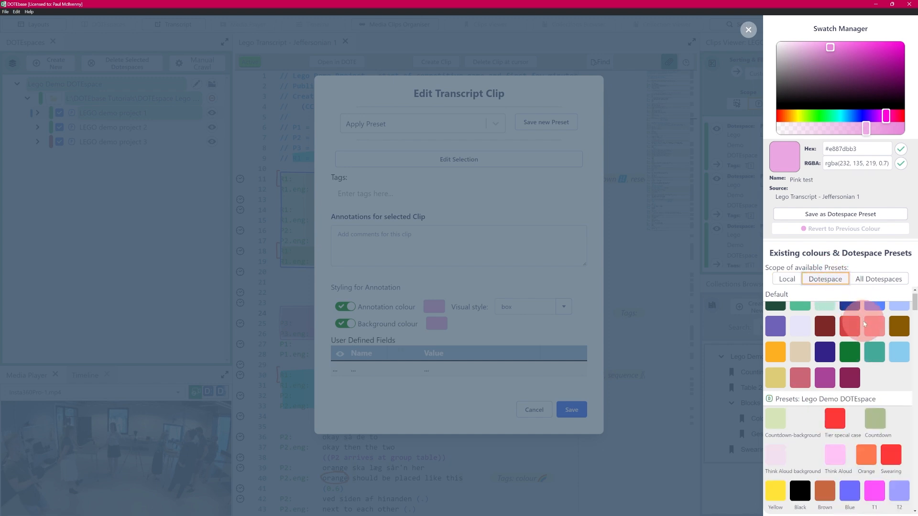
pyautogui.moveTo(914, 291); pyautogui.dragTo(912, 375)
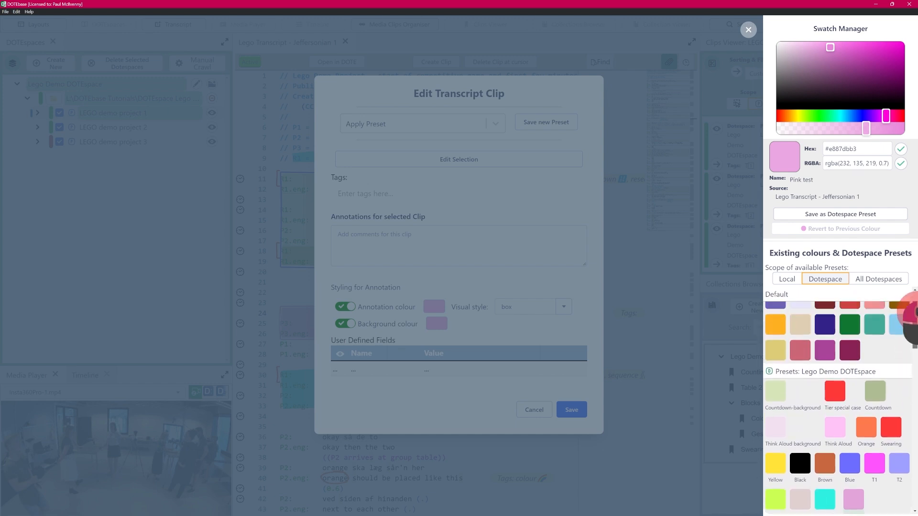
# - Review the presets and transcript colours available across All Dotespaces, and cancel the clip edit
pyautogui.click(880, 281)
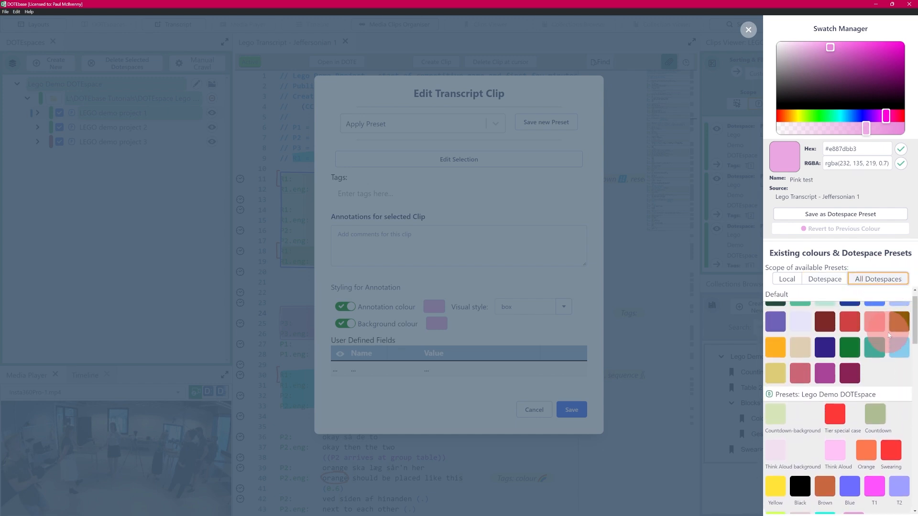
pyautogui.scroll(-1, 908, 353)
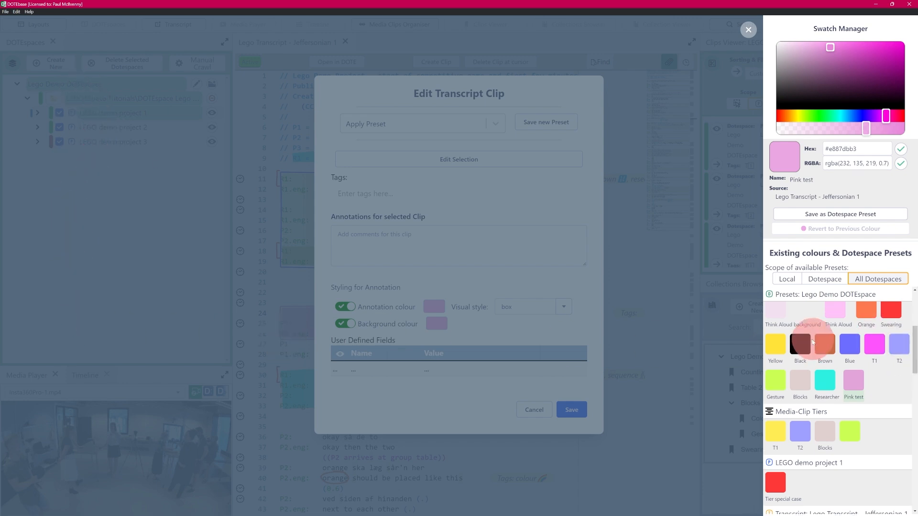
pyautogui.moveTo(914, 349); pyautogui.dragTo(913, 466)
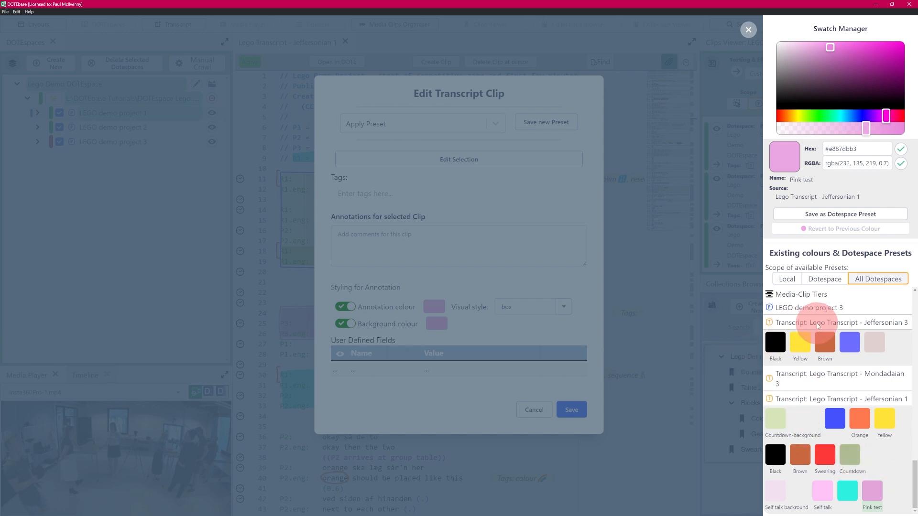
pyautogui.moveTo(910, 475); pyautogui.dragTo(912, 289)
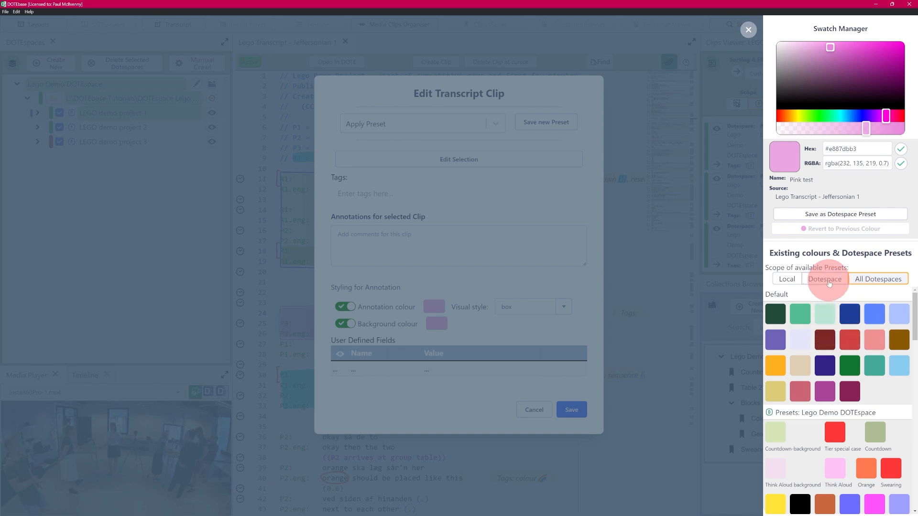
pyautogui.click(890, 281)
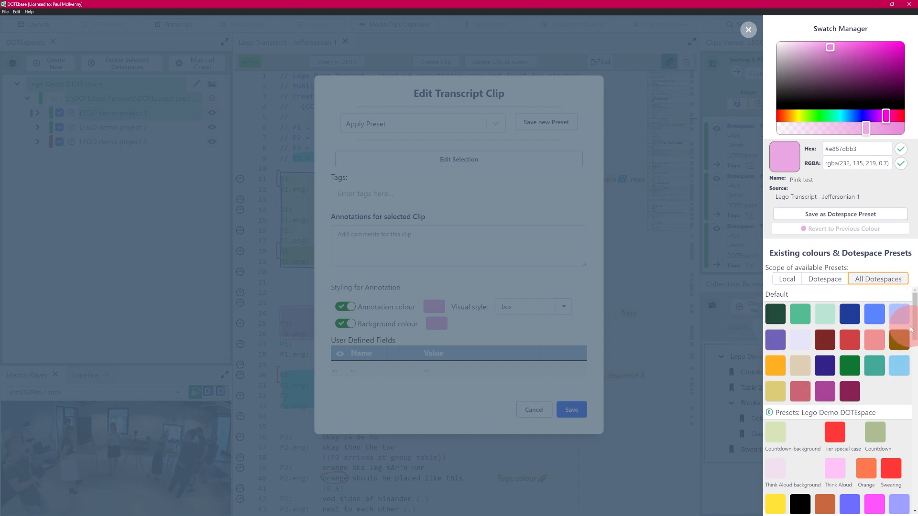
pyautogui.moveTo(914, 319)
pyautogui.mouseDown()
pyautogui.moveTo(916, 353)
pyautogui.moveTo(914, 320)
pyautogui.mouseUp()
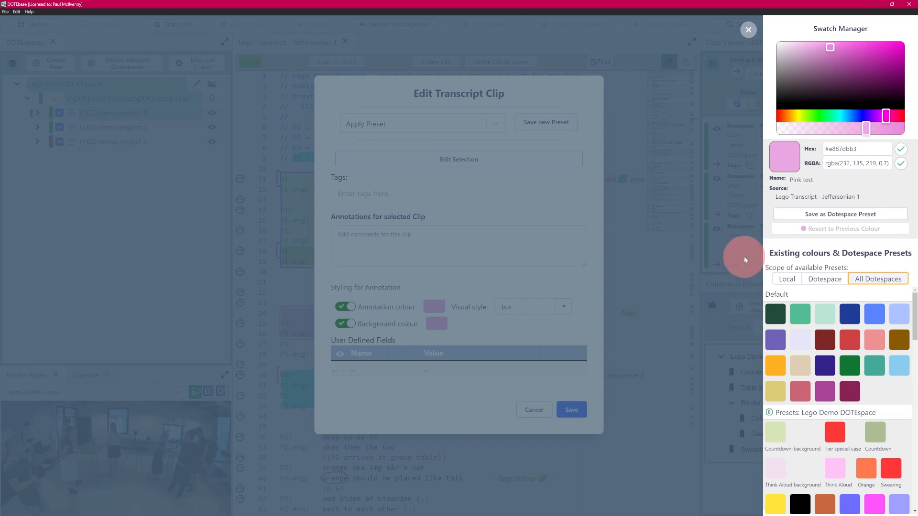
pyautogui.click(529, 409)
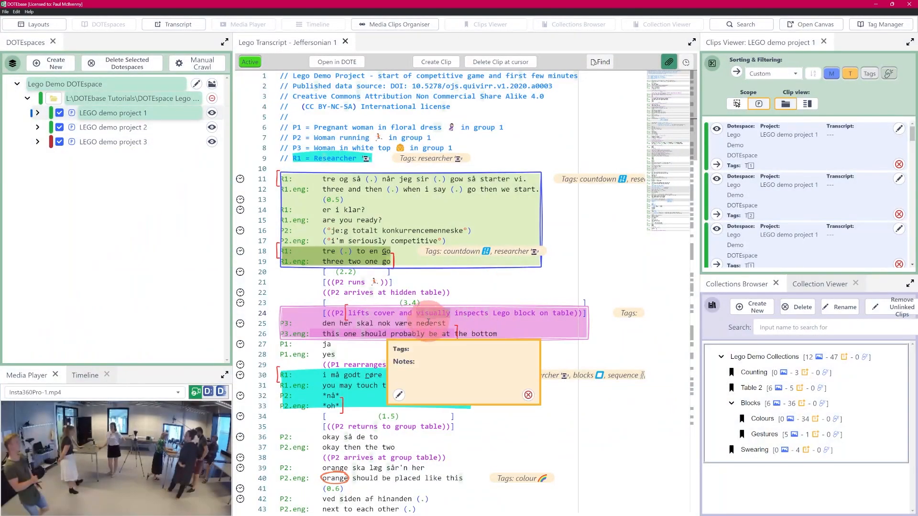
# - Delete the pink clip covering lines 24 to 26 of the transcript
pyautogui.rightClick(401, 329)
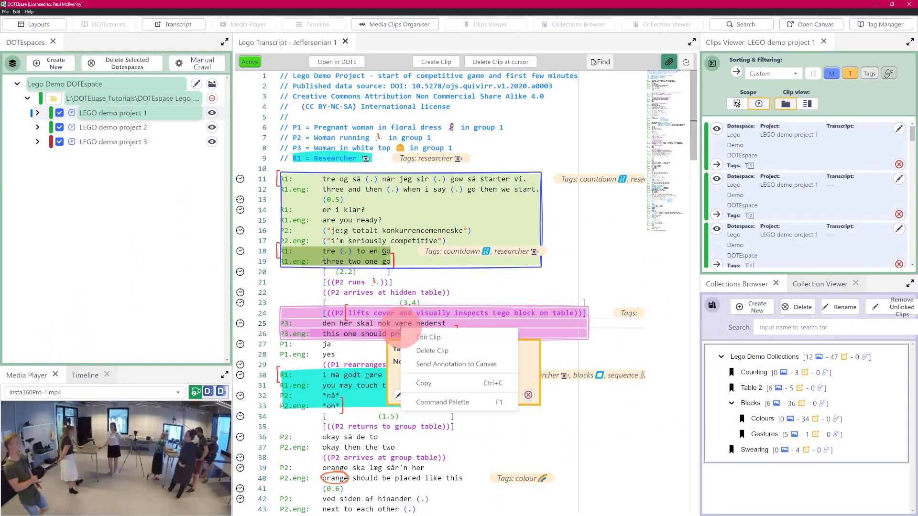
pyautogui.click(432, 351)
pyautogui.click(573, 187)
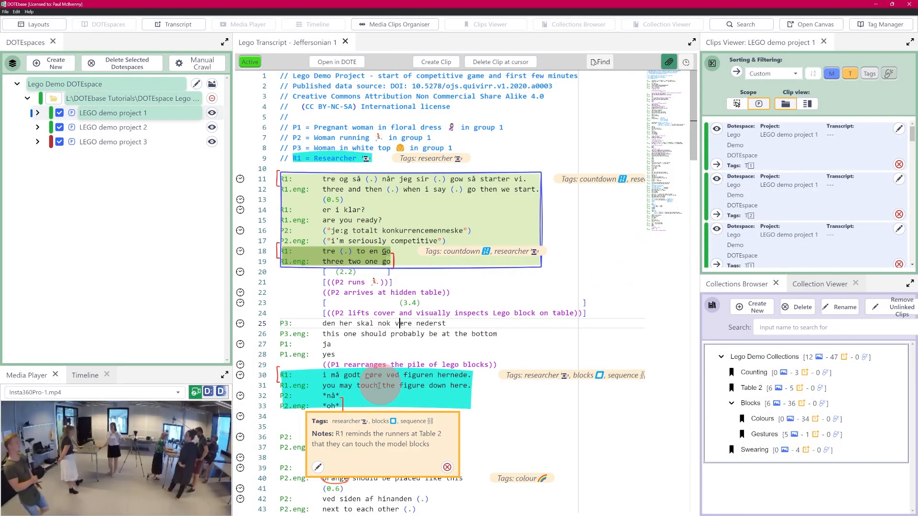
# - Look through the transcript to examine the colours and visual styles of its existing annotated clips, and return to the beginning
pyautogui.click(668, 104)
pyautogui.moveTo(668, 104); pyautogui.dragTo(672, 122)
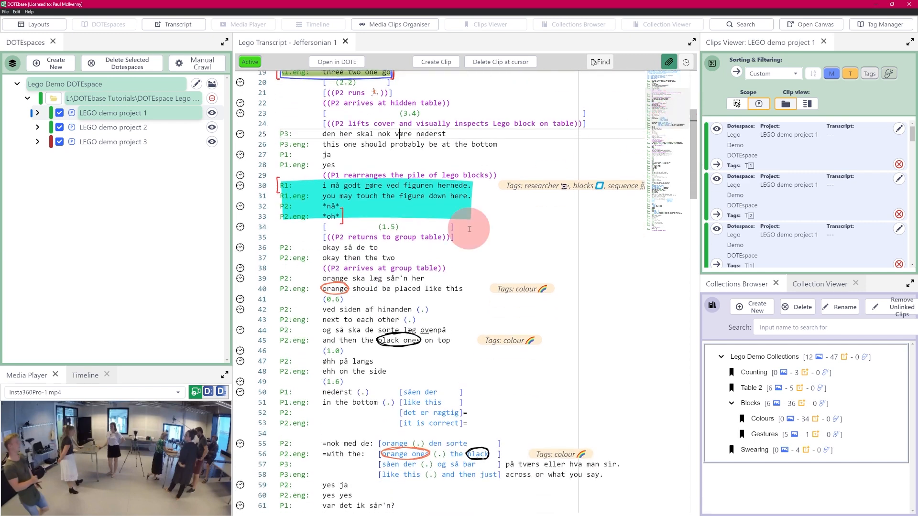
pyautogui.moveTo(330, 290)
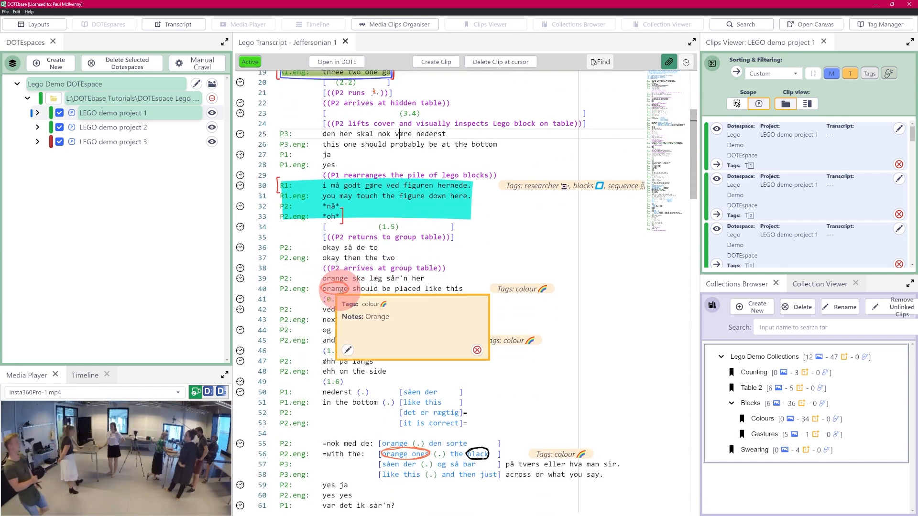
pyautogui.click(676, 119)
pyautogui.moveTo(676, 119); pyautogui.dragTo(680, 164)
pyautogui.moveTo(391, 306)
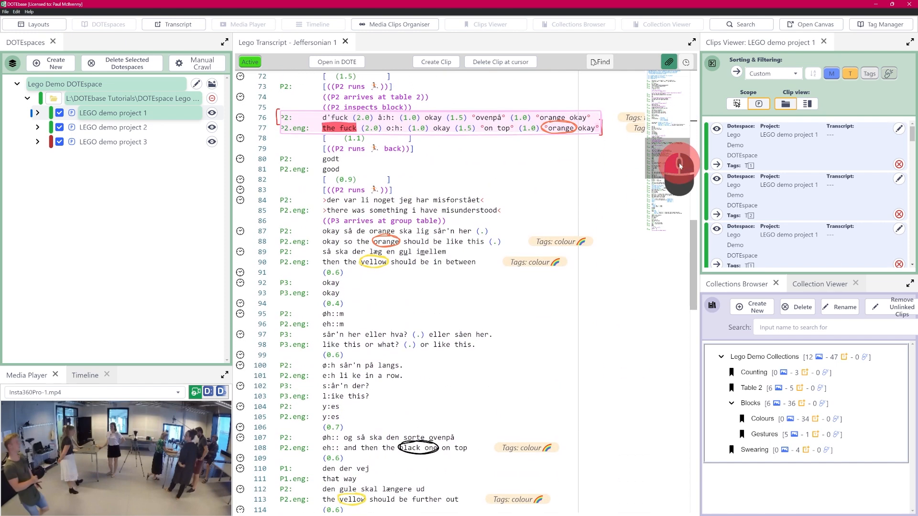
pyautogui.moveTo(680, 165); pyautogui.dragTo(676, 57)
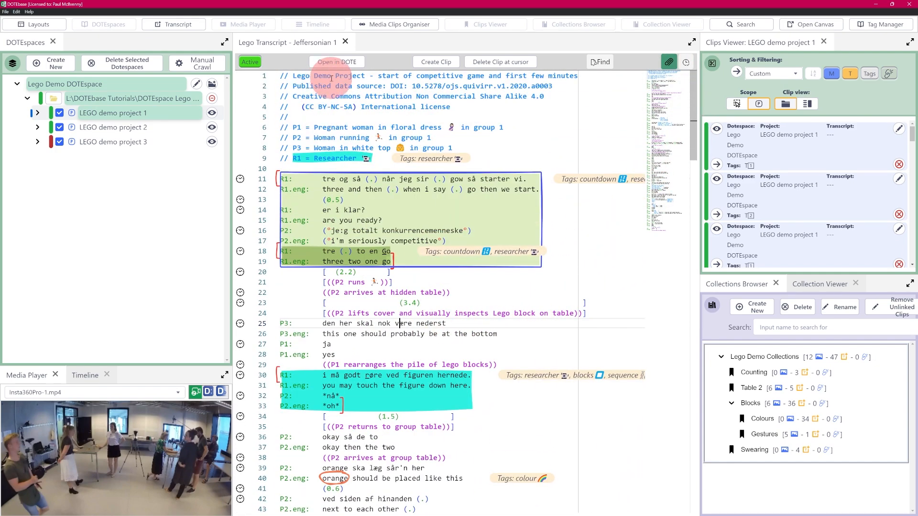
# - Open the transcript in DOTE and bring up the Swatch Manager for the 3-2-1 clip's annotation colour
pyautogui.click(337, 62)
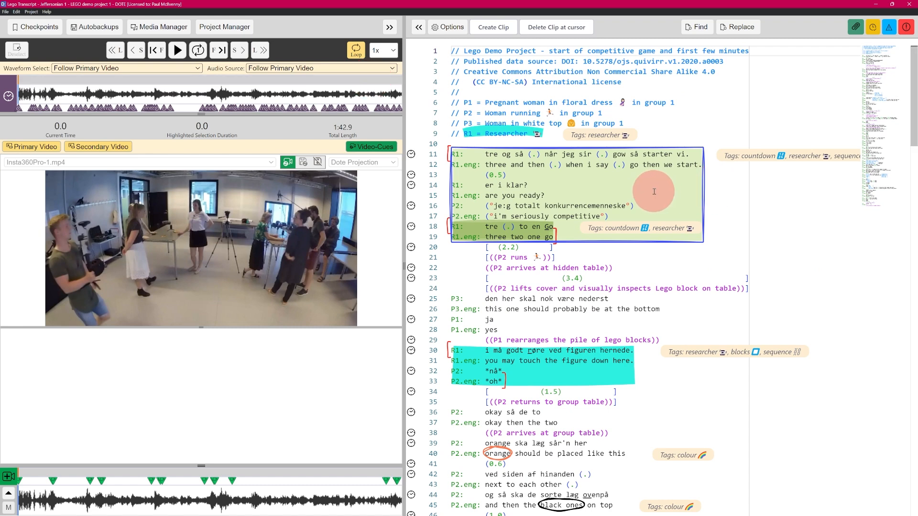
pyautogui.moveTo(523, 229)
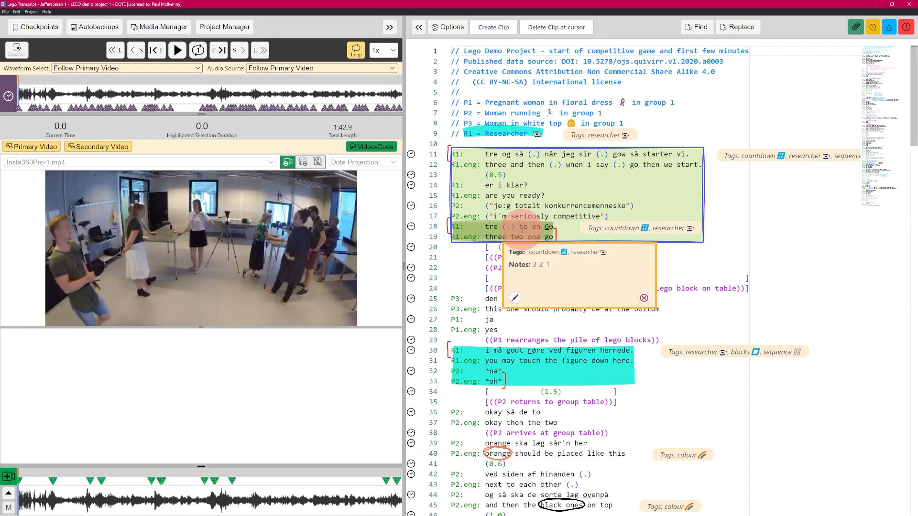
pyautogui.click(514, 298)
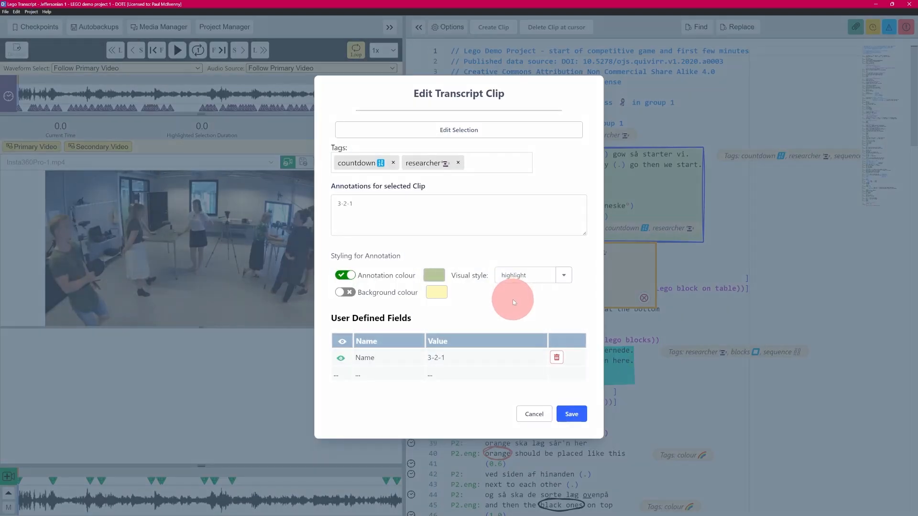
pyautogui.click(431, 284)
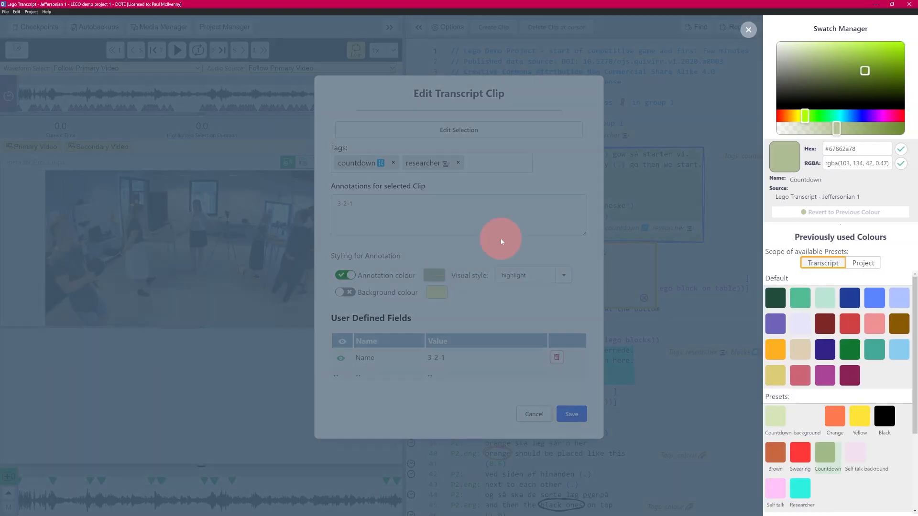